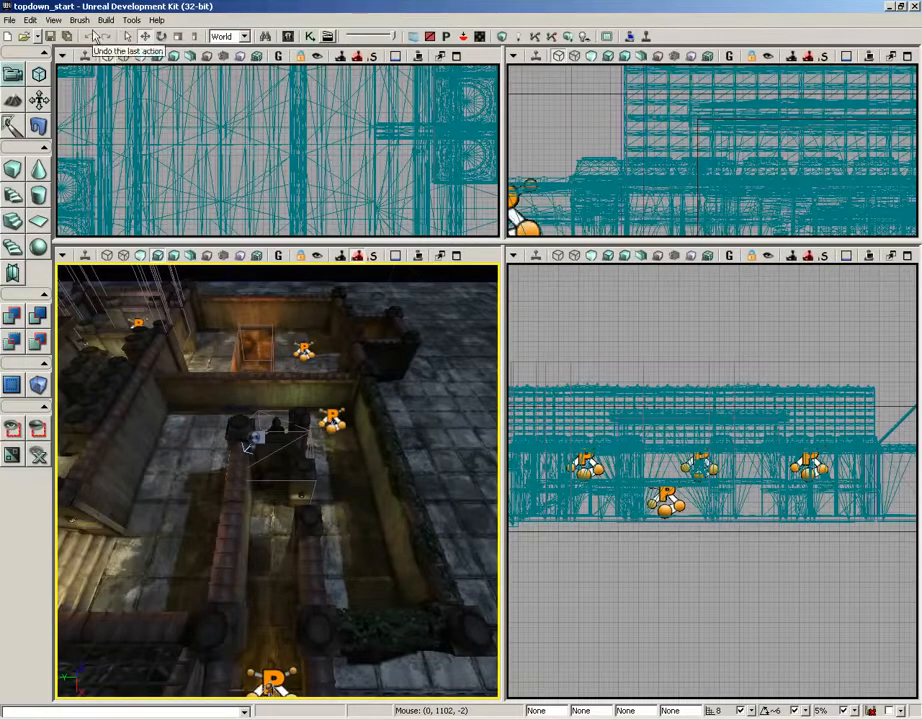
Enable No Default Inventory For Player in the WorldInfo section of the world properties
{"action": "left_click", "coordinate": [53, 20]}
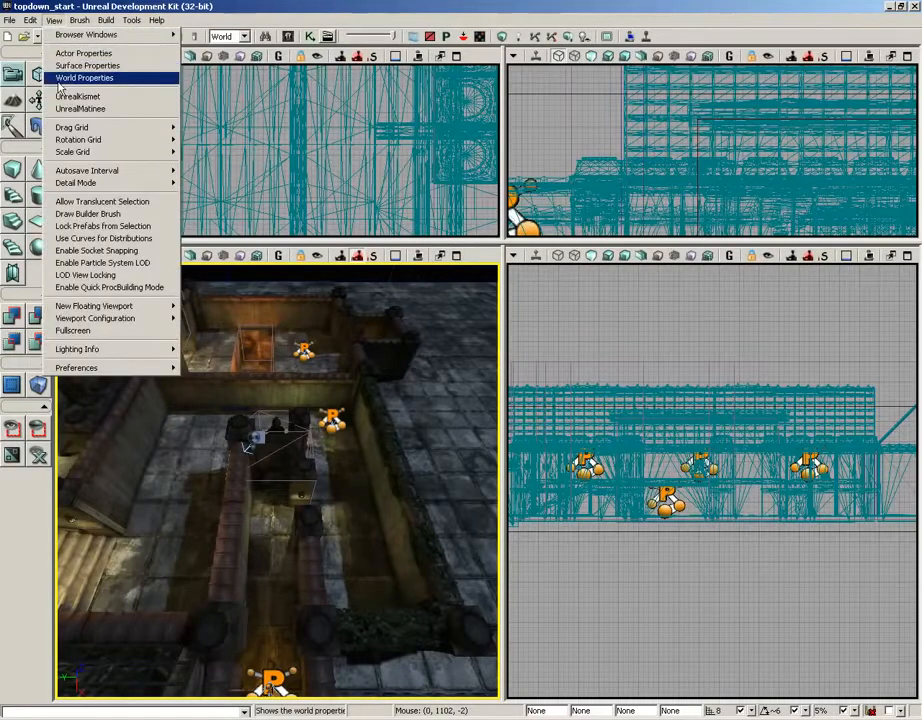
{"action": "left_click", "coordinate": [58, 80]}
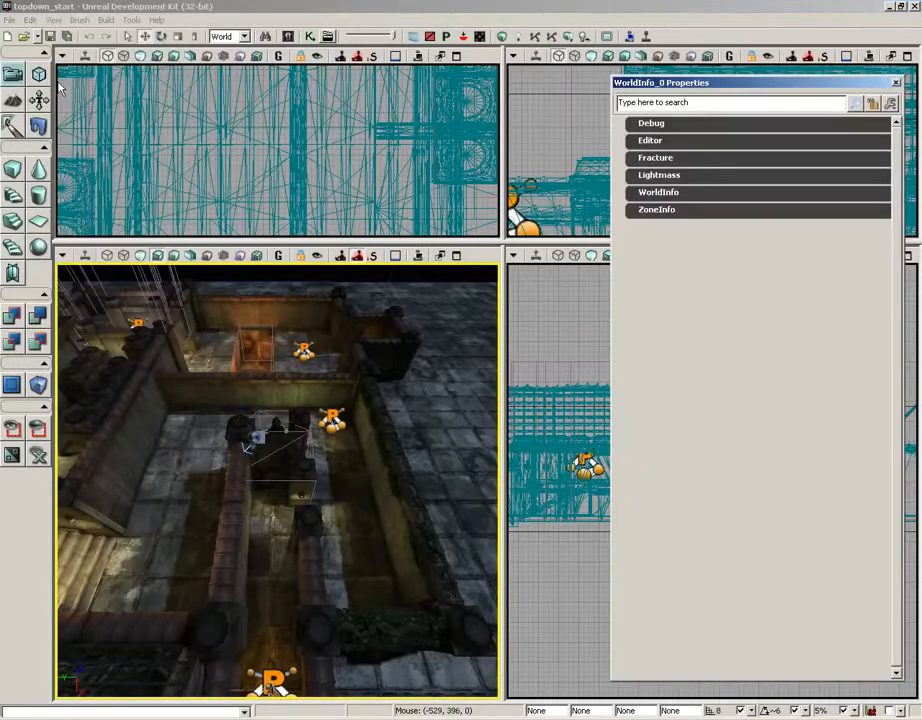
{"action": "left_click", "coordinate": [645, 193]}
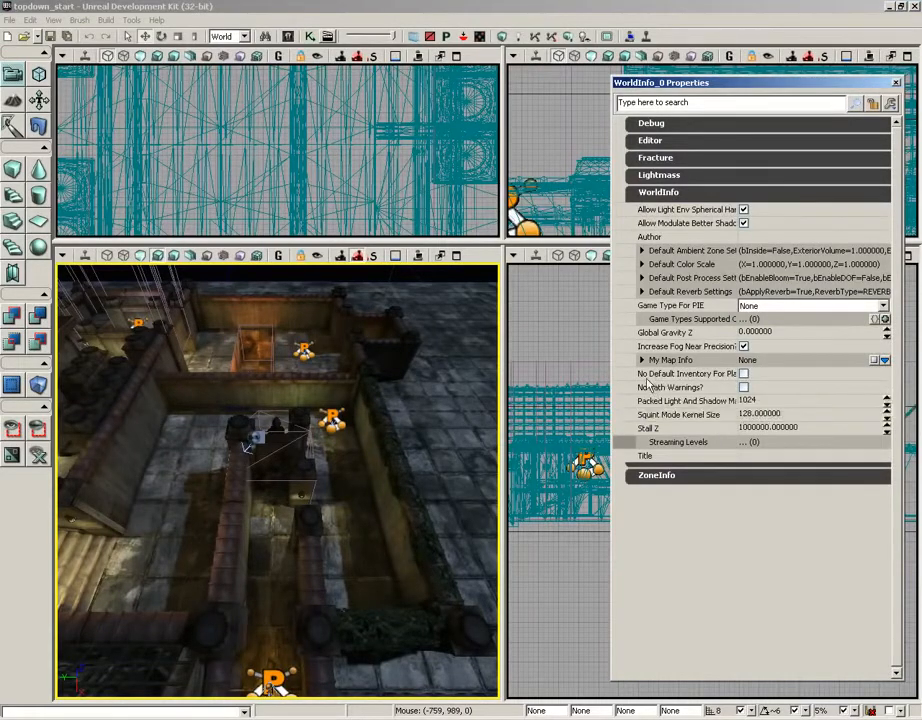
{"action": "left_click", "coordinate": [743, 374]}
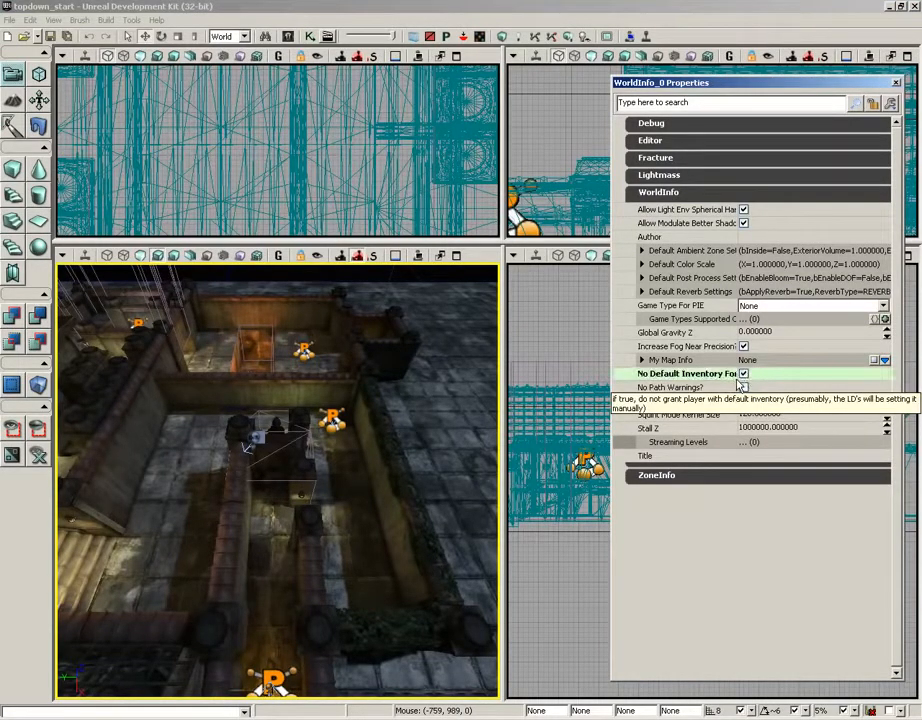
{"action": "left_click_drag", "start_coordinate": [737, 379], "coordinate": [773, 379]}
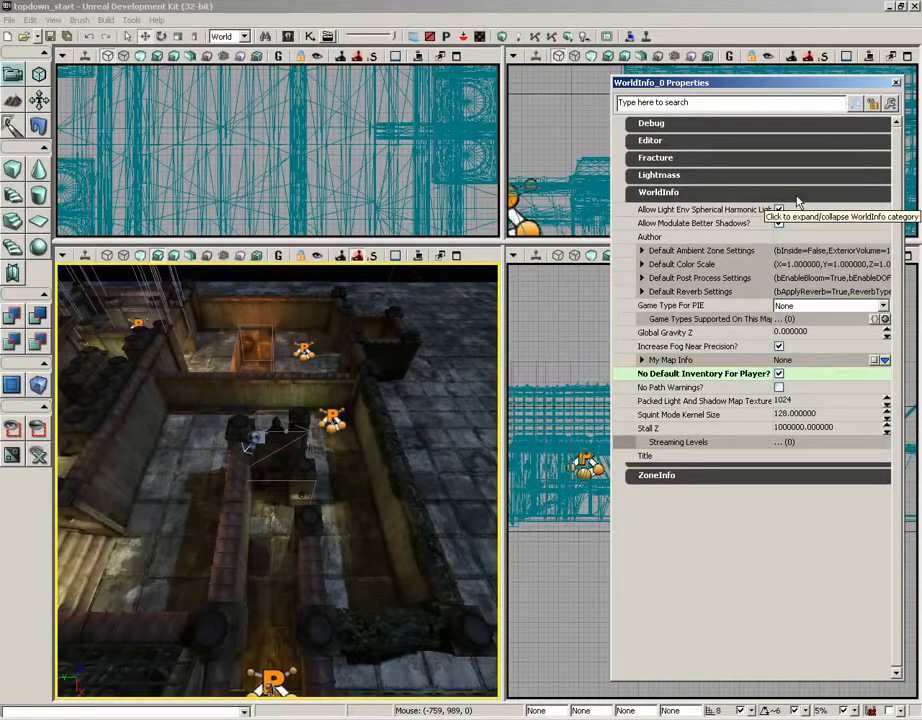
Add a Player Spawned event to the level's Kismet sequence and close Kismet
{"action": "left_click", "coordinate": [309, 37]}
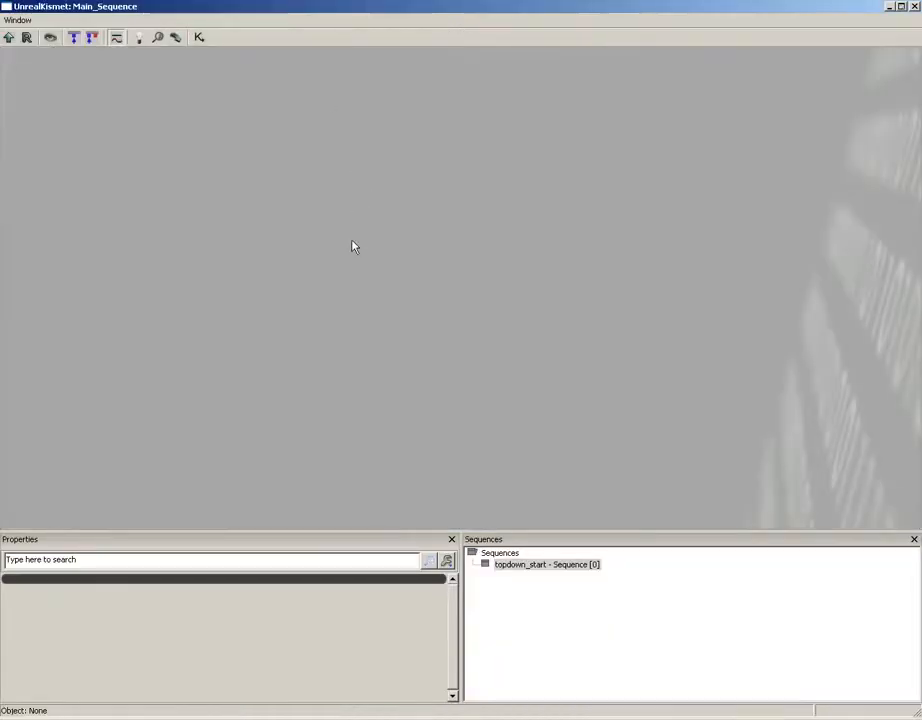
{"action": "right_click", "coordinate": [284, 236]}
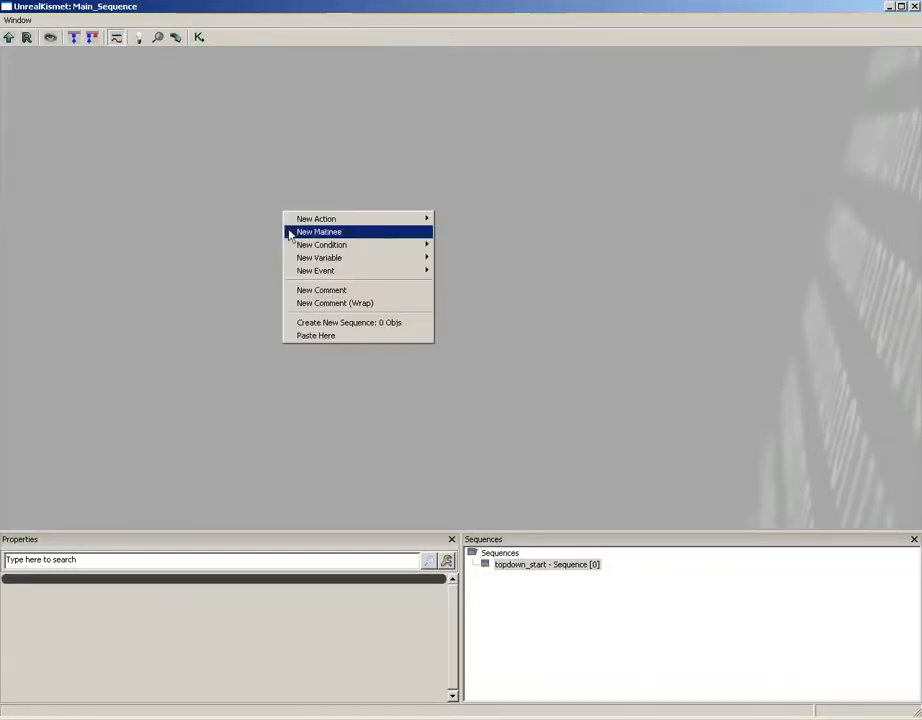
{"action": "mouse_move", "coordinate": [316, 278]}
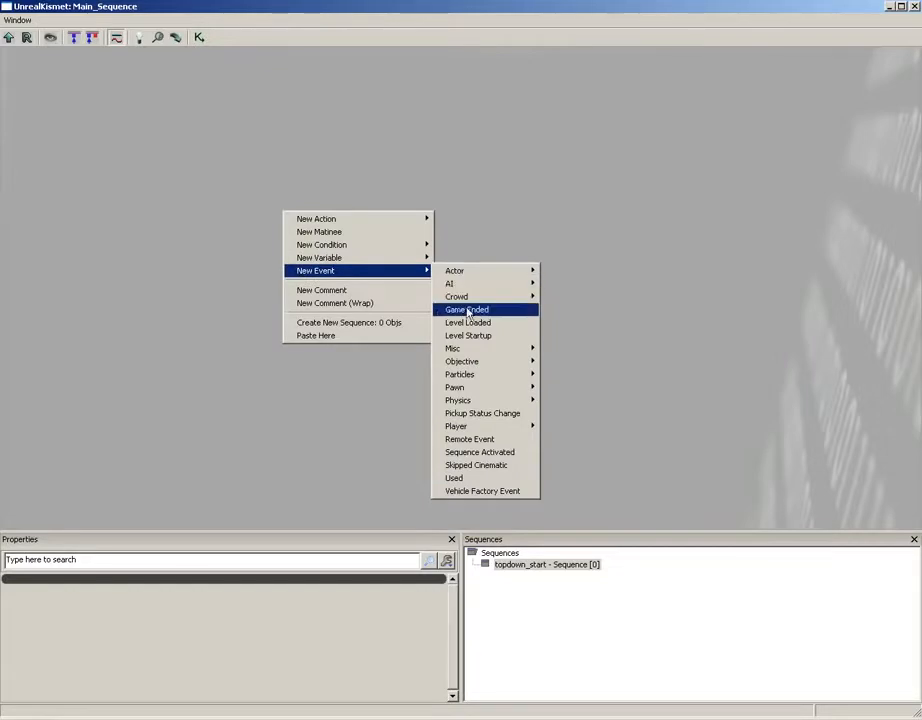
{"action": "mouse_move", "coordinate": [465, 428]}
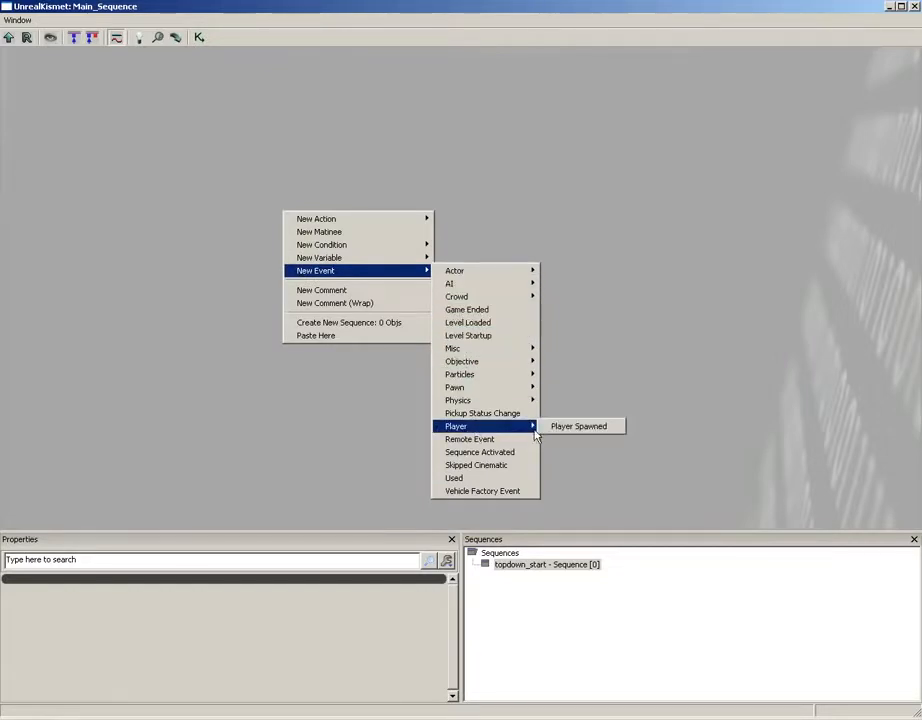
{"action": "left_click", "coordinate": [590, 427]}
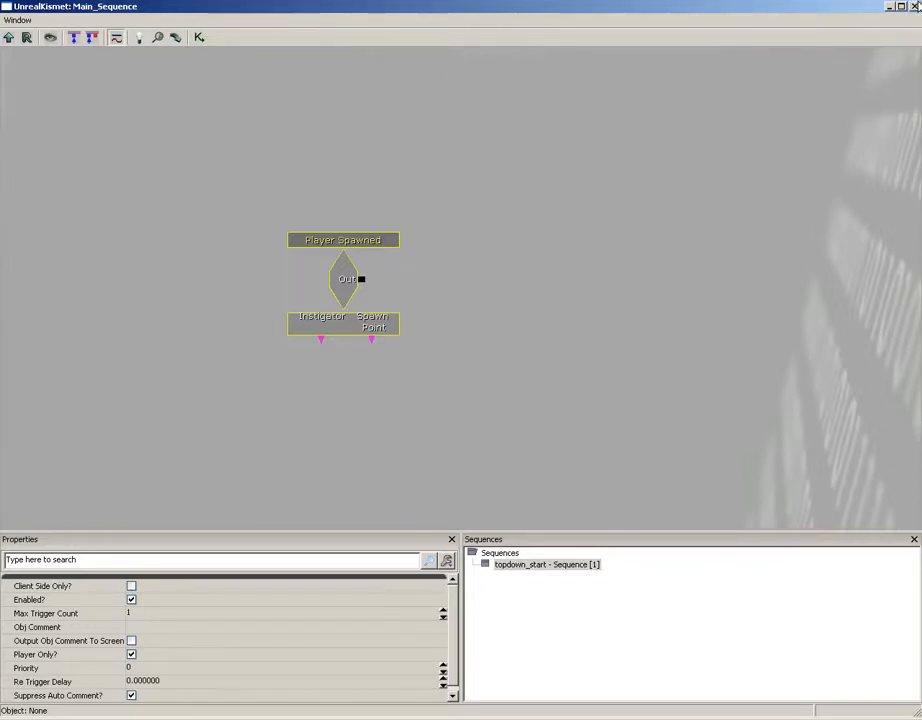
{"action": "left_click", "coordinate": [914, 6]}
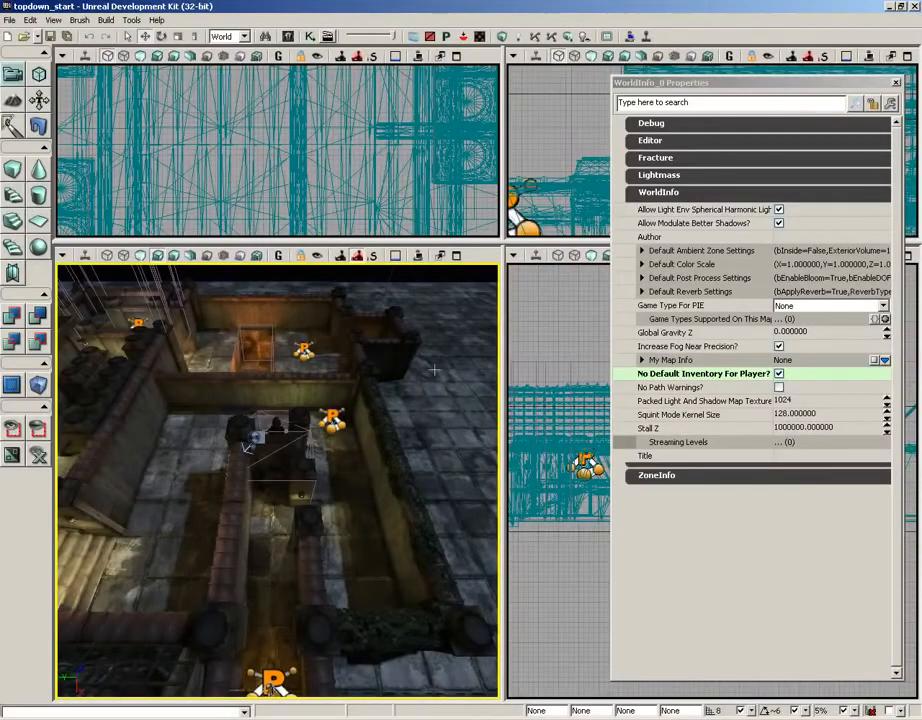
Choose the CameraActor class and add a camera actor on the floor of the central corridor
{"action": "left_click", "coordinate": [288, 35]}
{"action": "left_click", "coordinate": [28, 106]}
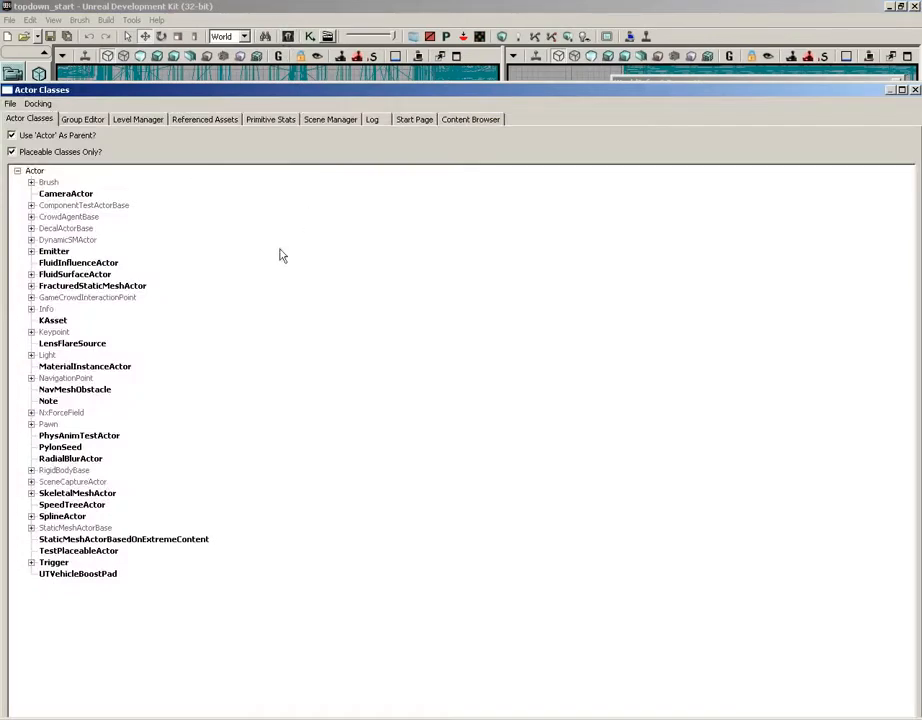
{"action": "left_click", "coordinate": [62, 195]}
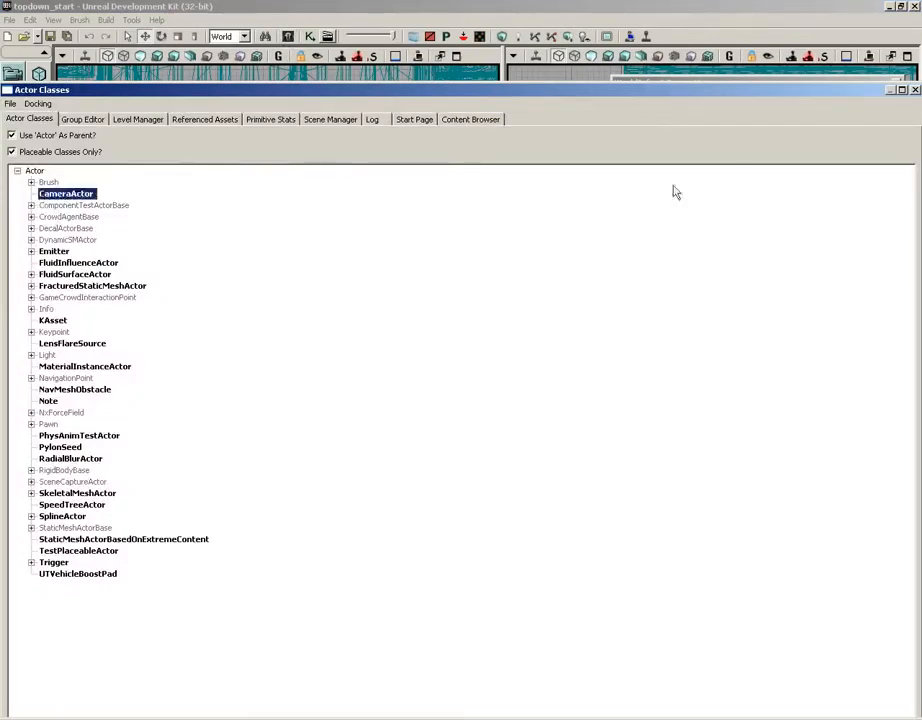
{"action": "left_click", "coordinate": [914, 90]}
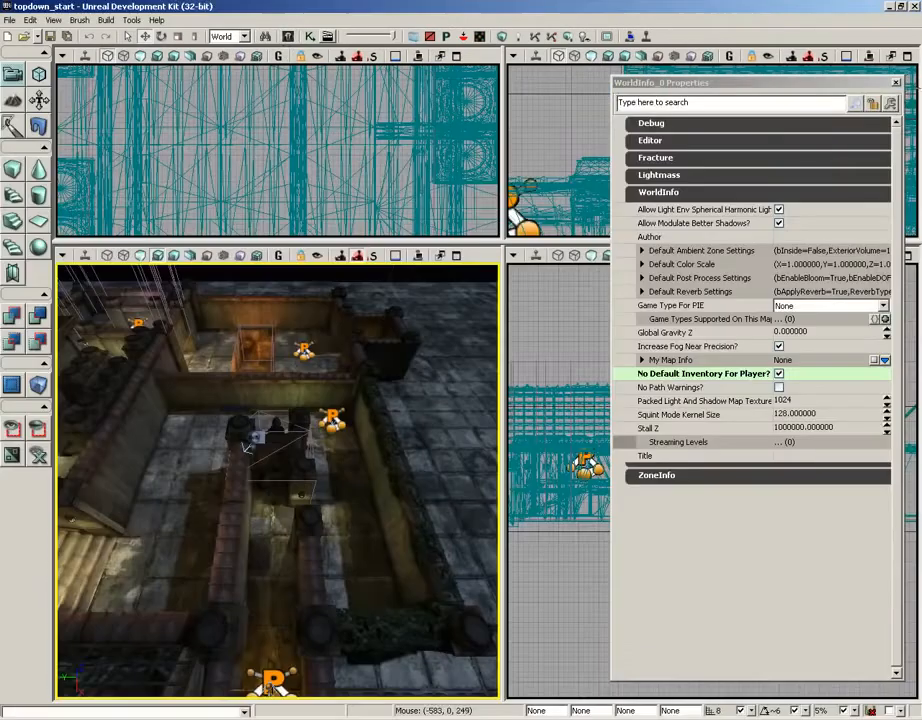
{"action": "right_click", "coordinate": [266, 560]}
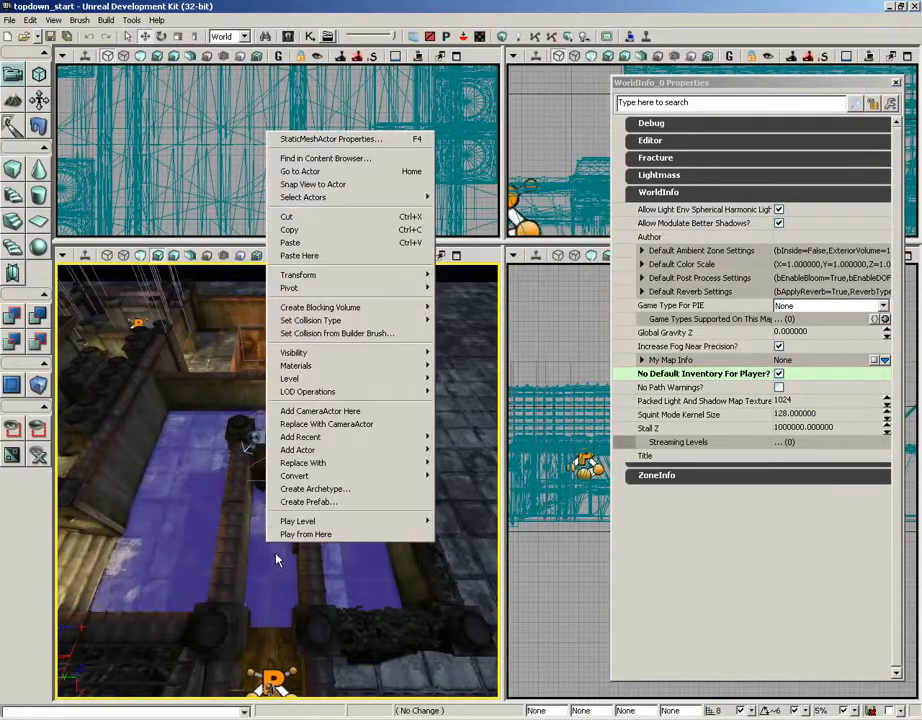
{"action": "left_click", "coordinate": [295, 412]}
Raise the camera actor straight up, high above the level's walls, and leave it selected
{"action": "right_click_drag", "start_coordinate": [395, 528], "coordinate": [399, 375]}
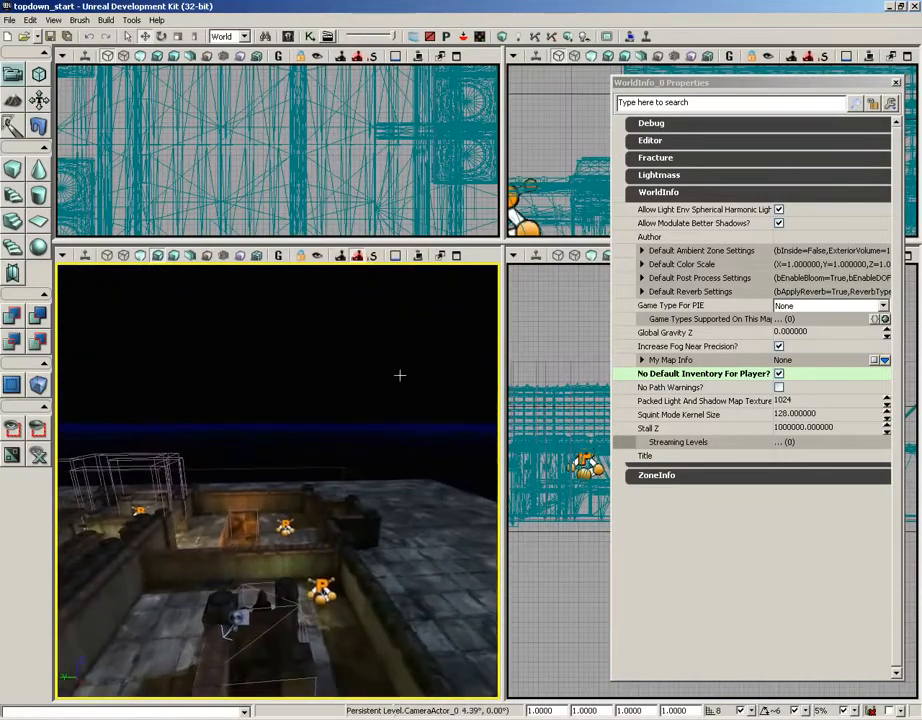
{"action": "left_click_drag", "start_coordinate": [399, 375], "coordinate": [368, 710]}
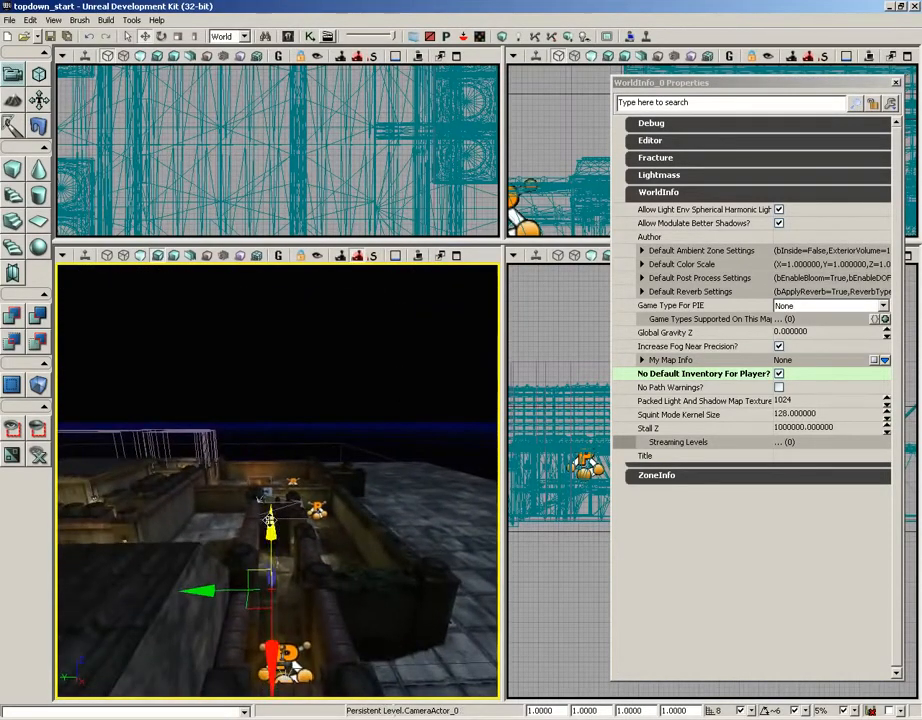
{"action": "left_click_drag", "start_coordinate": [270, 522], "coordinate": [253, 263]}
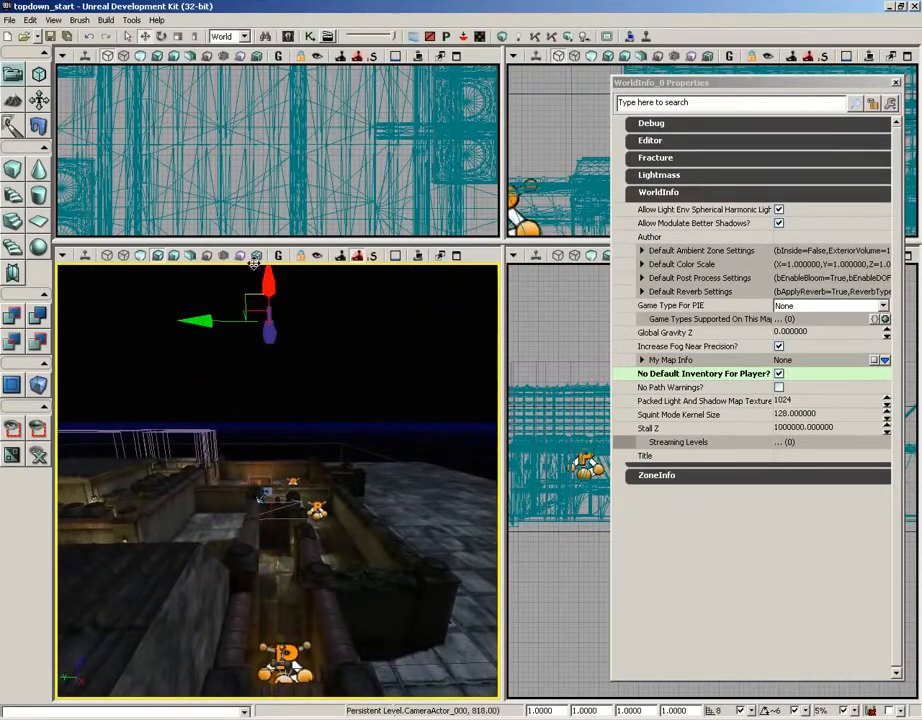
{"action": "left_click_drag", "start_coordinate": [360, 371], "coordinate": [200, 285]}
{"action": "left_click", "coordinate": [360, 371]}
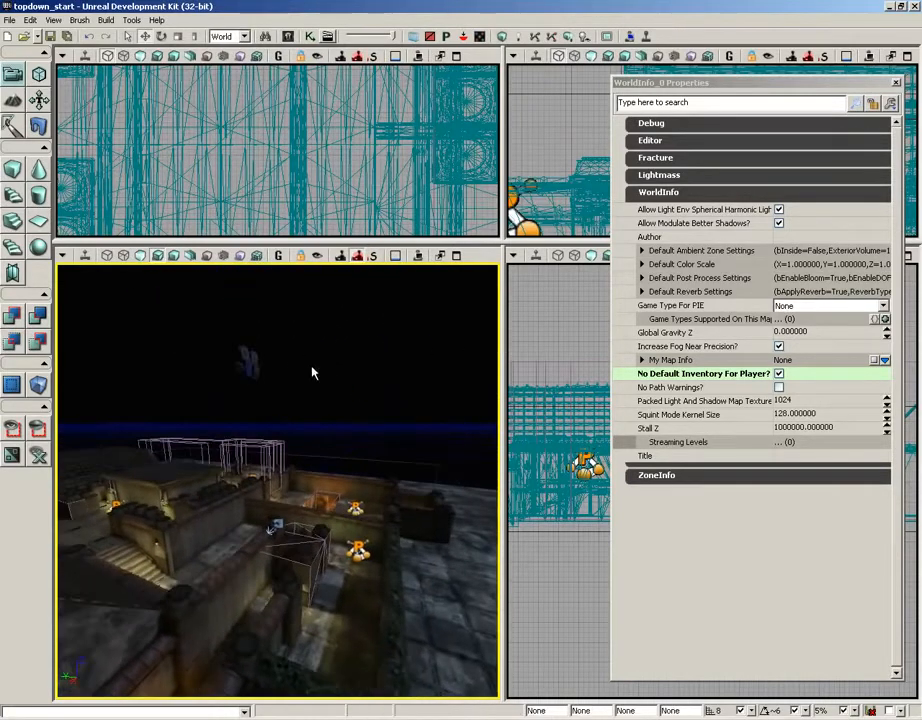
{"action": "left_click_drag", "start_coordinate": [311, 367], "coordinate": [274, 366]}
{"action": "left_click", "coordinate": [254, 371]}
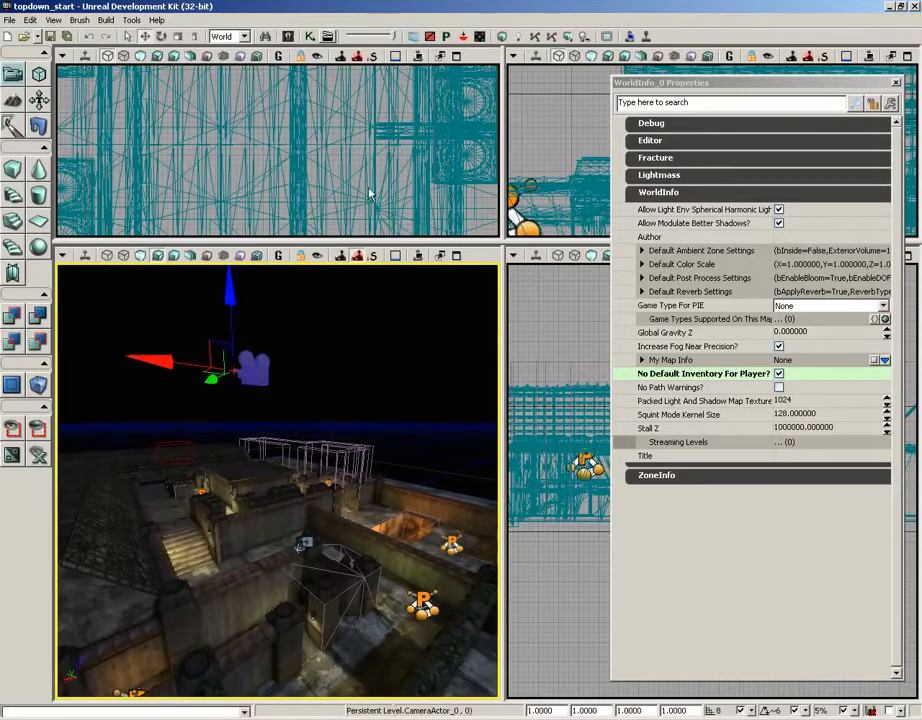
Add an Attach to Actor action in Kismet and connect the Player Spawned output to its In
{"action": "left_click", "coordinate": [310, 36]}
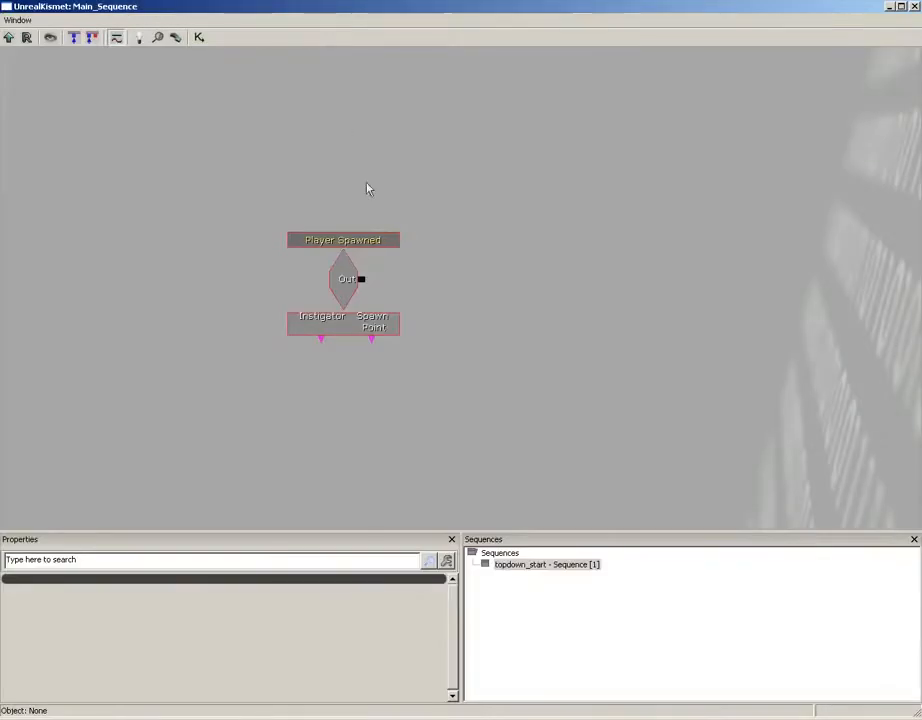
{"action": "left_click_drag", "start_coordinate": [477, 262], "coordinate": [348, 237]}
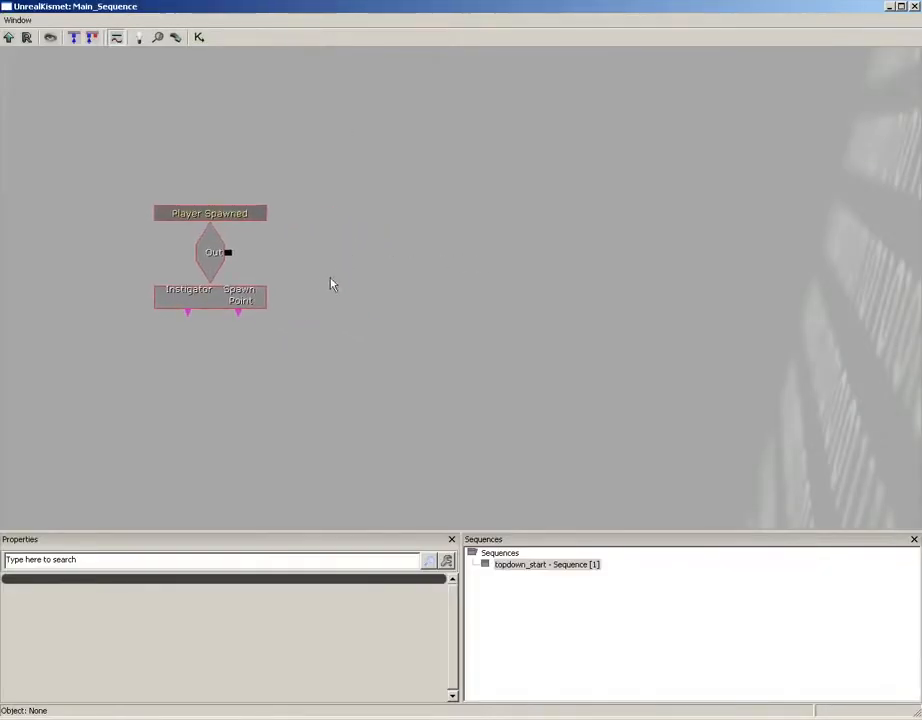
{"action": "right_click", "coordinate": [295, 265]}
{"action": "mouse_move", "coordinate": [323, 256]}
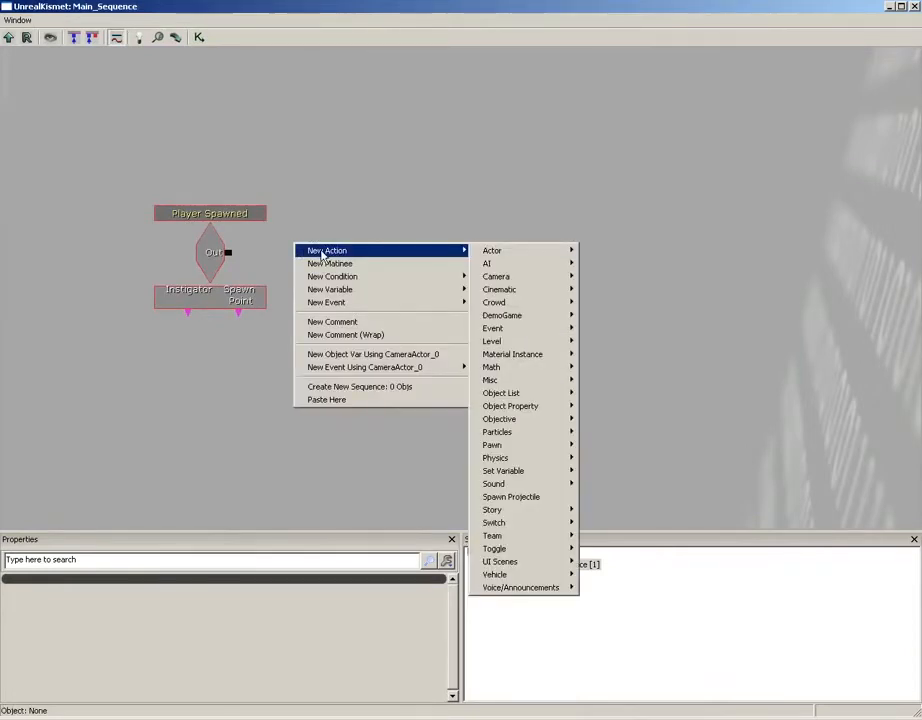
{"action": "mouse_move", "coordinate": [501, 255]}
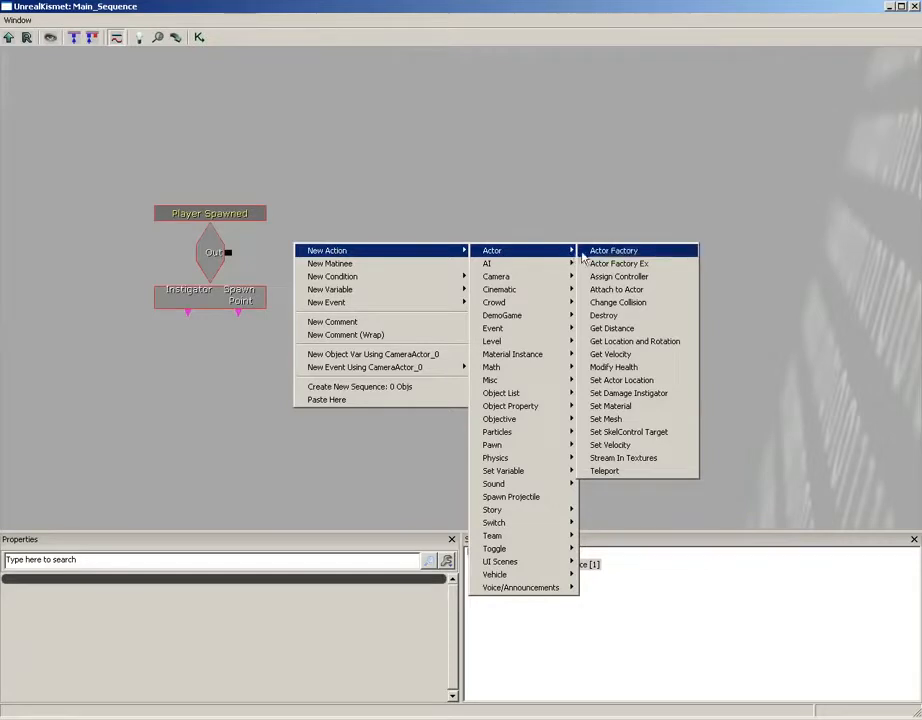
{"action": "left_click", "coordinate": [607, 290]}
{"action": "left_click_drag", "start_coordinate": [352, 302], "coordinate": [381, 263]}
{"action": "left_click_drag", "start_coordinate": [228, 252], "coordinate": [323, 260]}
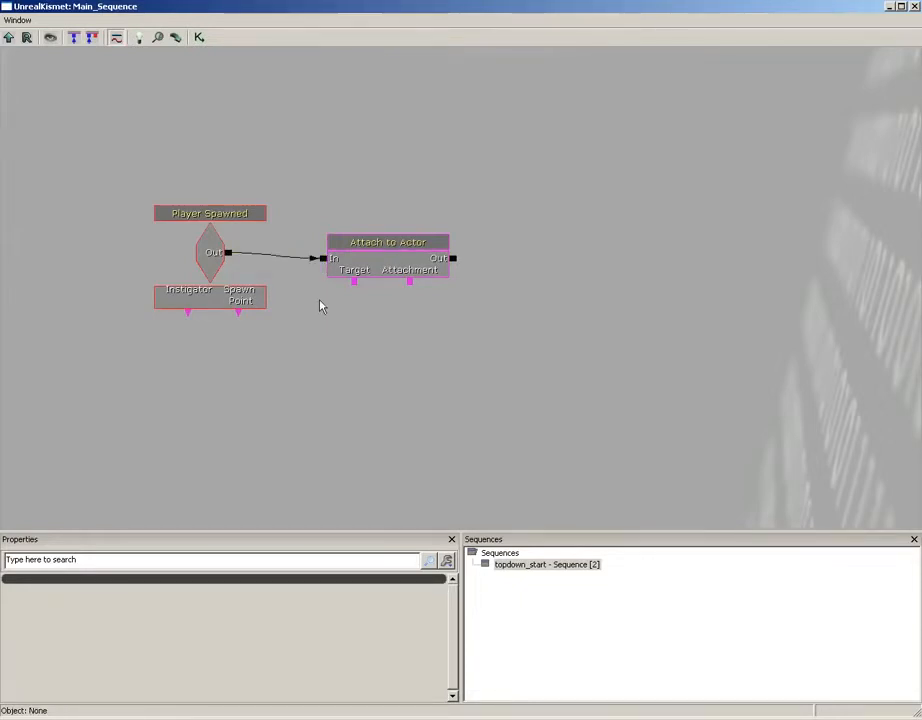
Create a Player variable with All Players disabled and link it to the Target of Attach to Actor
{"action": "right_click", "coordinate": [328, 316]}
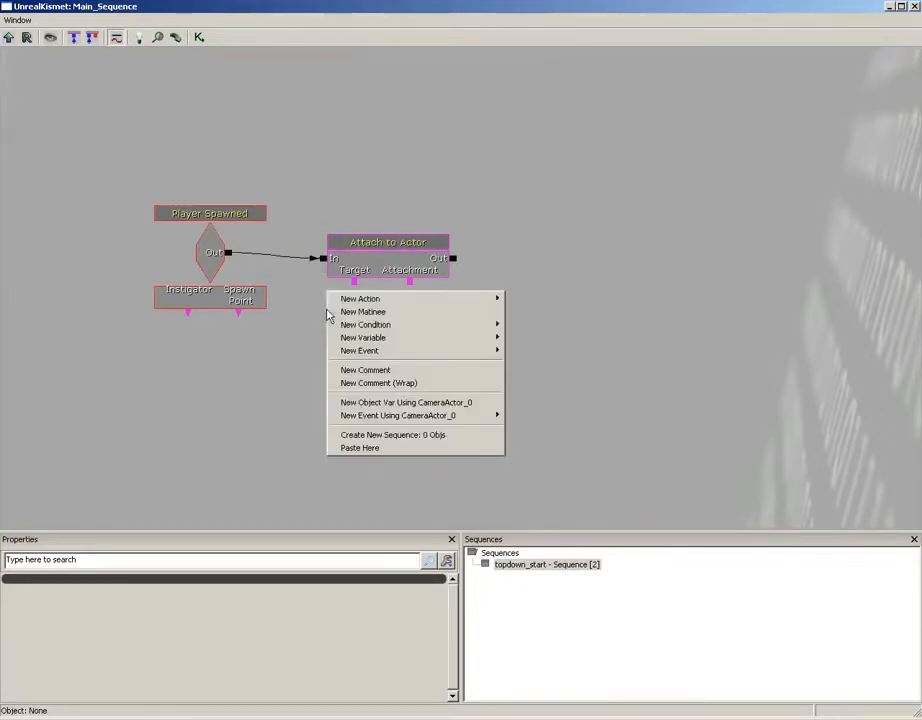
{"action": "mouse_move", "coordinate": [347, 342]}
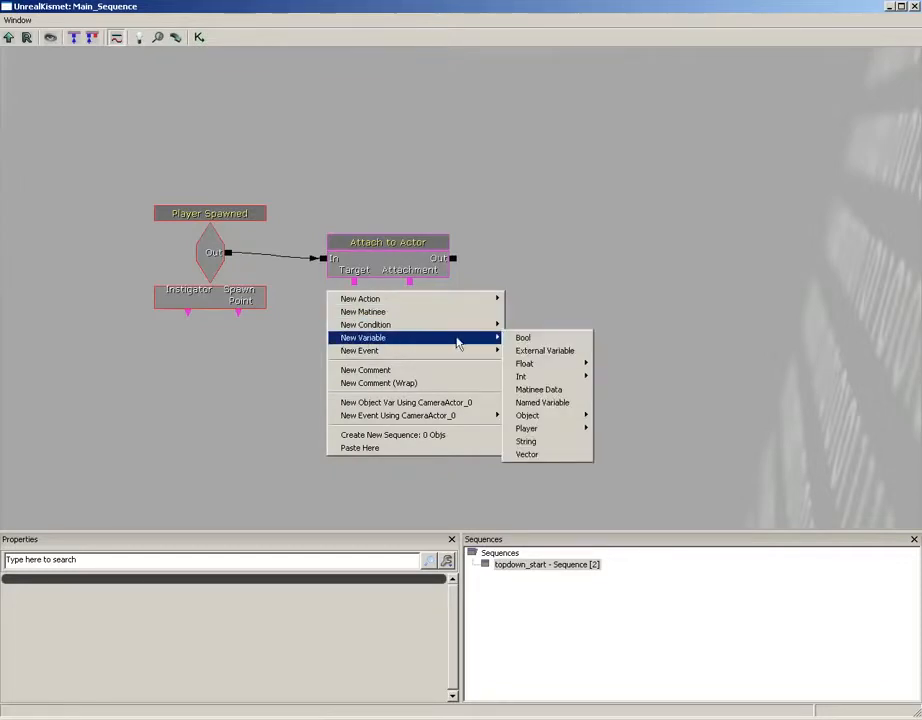
{"action": "mouse_move", "coordinate": [547, 428]}
{"action": "left_click", "coordinate": [614, 429]}
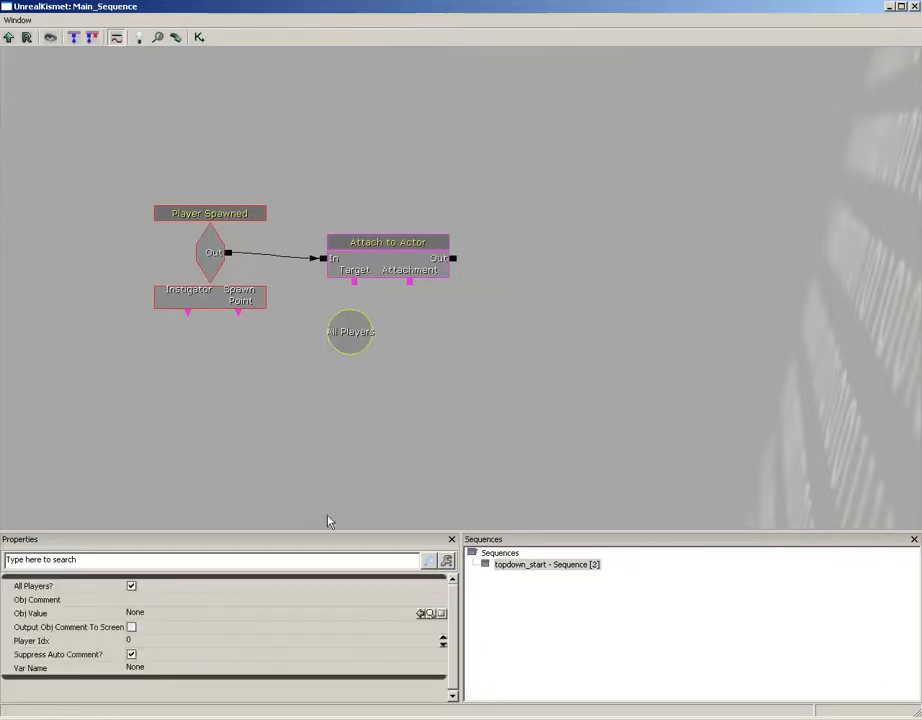
{"action": "left_click", "coordinate": [131, 587]}
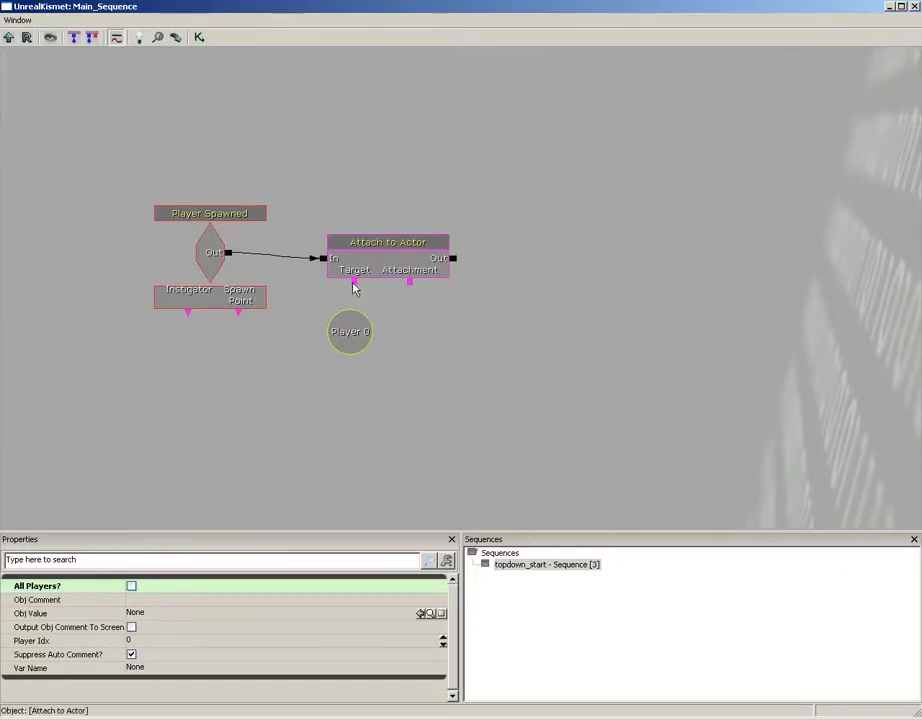
{"action": "left_click_drag", "start_coordinate": [353, 283], "coordinate": [328, 333]}
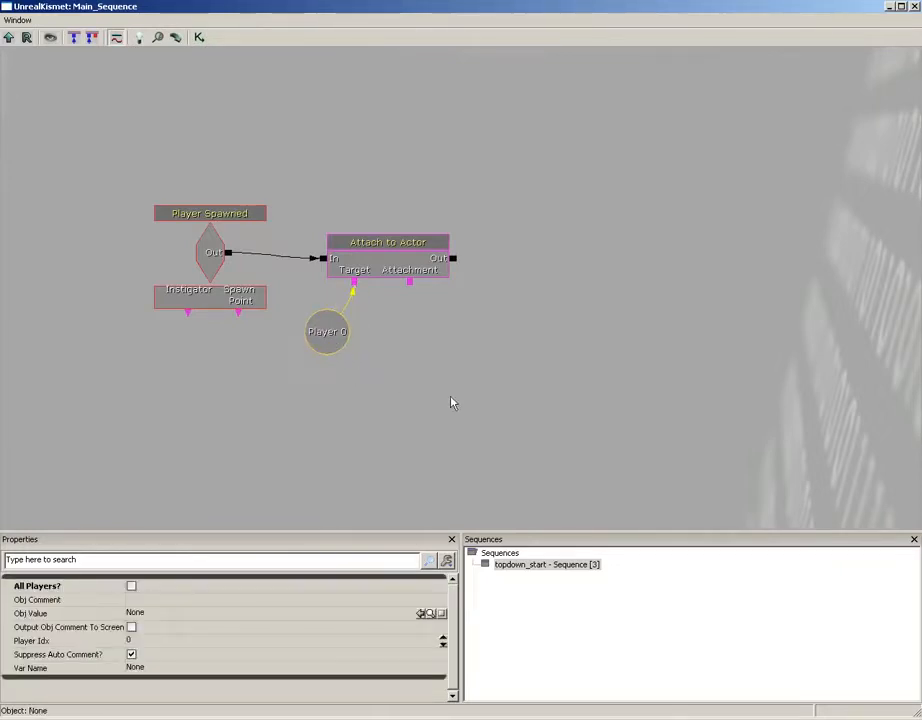
Create an object variable from CameraActor_0 and link it to the Attachment of Attach to Actor
{"action": "right_click", "coordinate": [414, 324]}
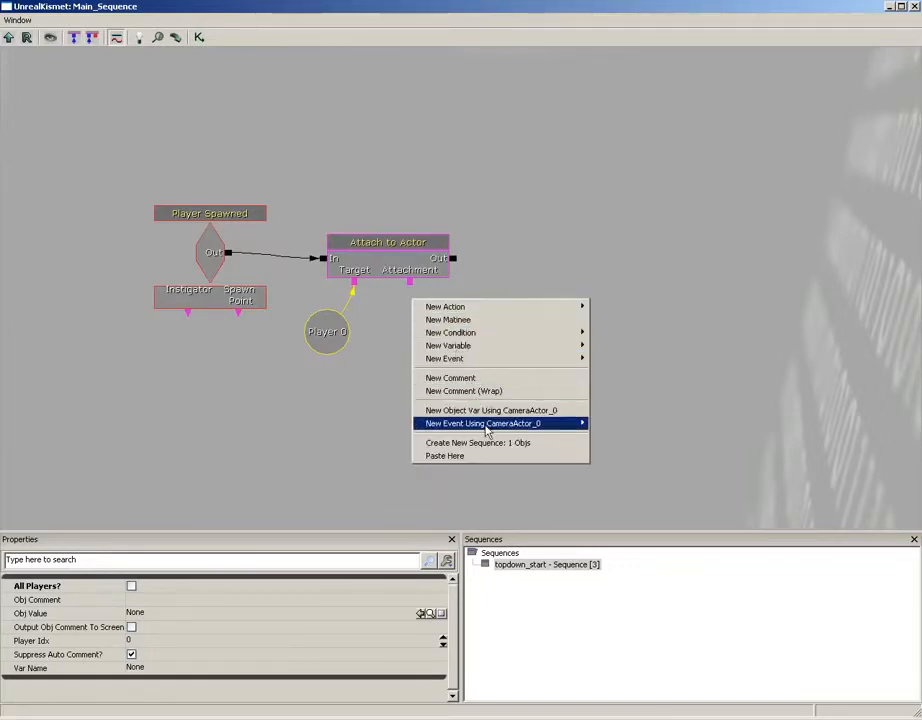
{"action": "left_click", "coordinate": [460, 411]}
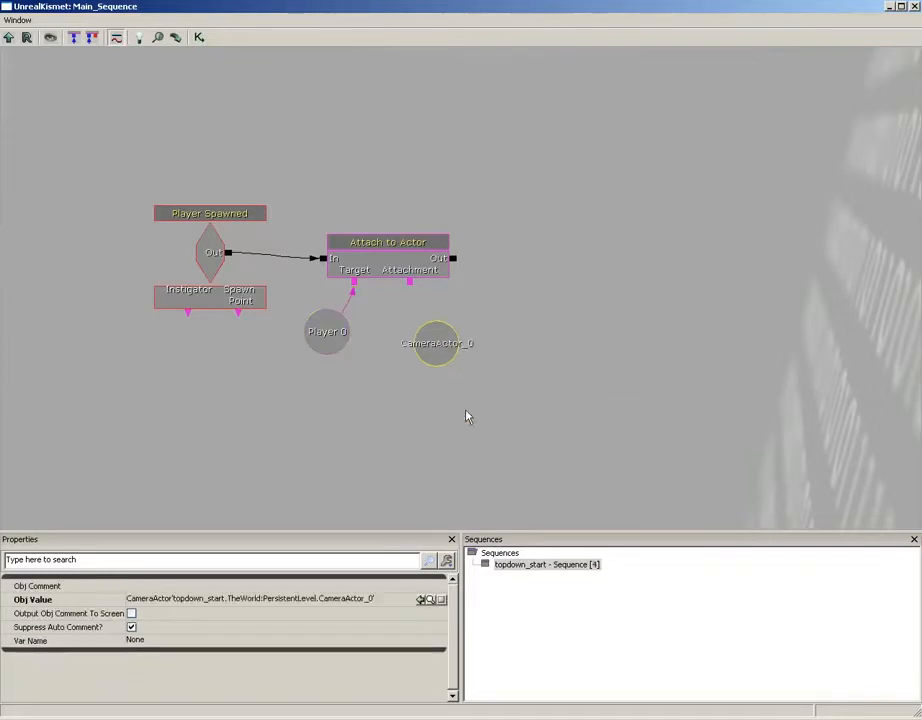
{"action": "left_click_drag", "start_coordinate": [410, 283], "coordinate": [428, 337]}
{"action": "left_click", "coordinate": [436, 345]}
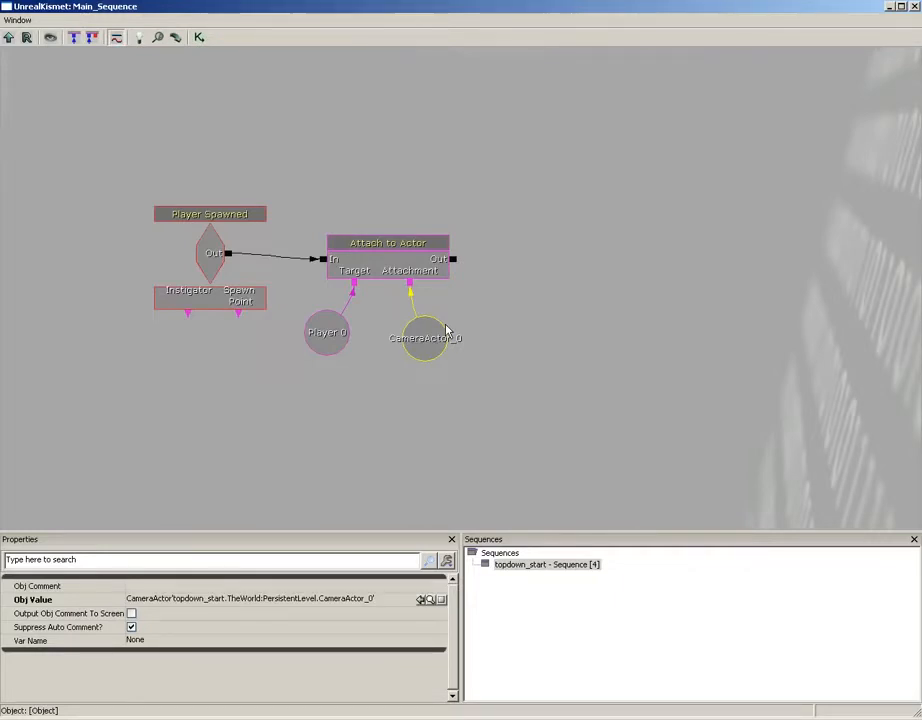
Add a Set Camera Target action to the sequence and place it beside the Attach to Actor action
{"action": "left_click_drag", "start_coordinate": [451, 309], "coordinate": [427, 302]}
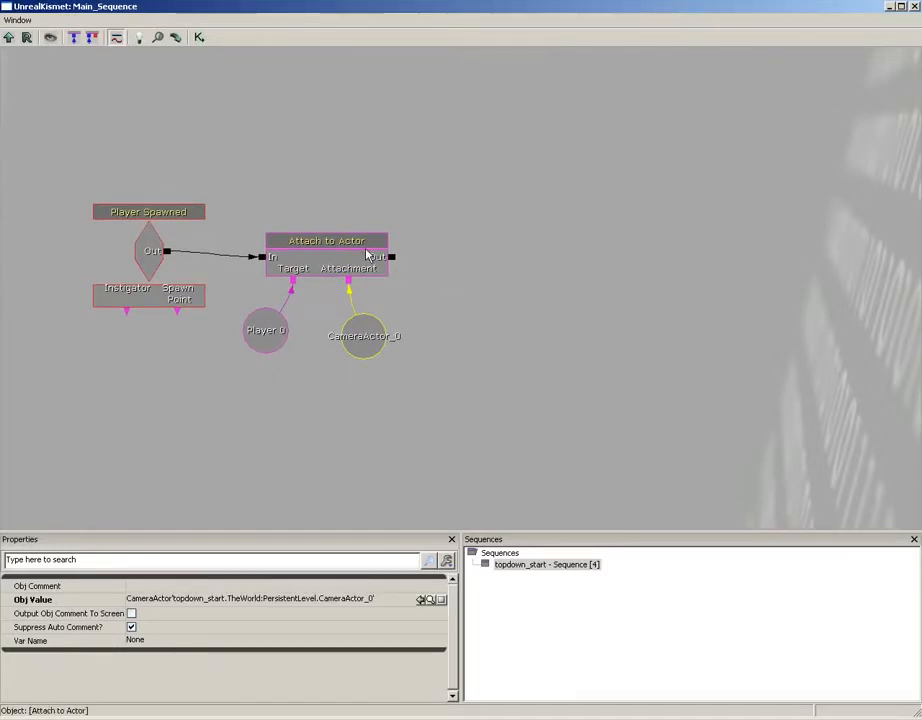
{"action": "right_click", "coordinate": [448, 248]}
{"action": "mouse_move", "coordinate": [600, 252]}
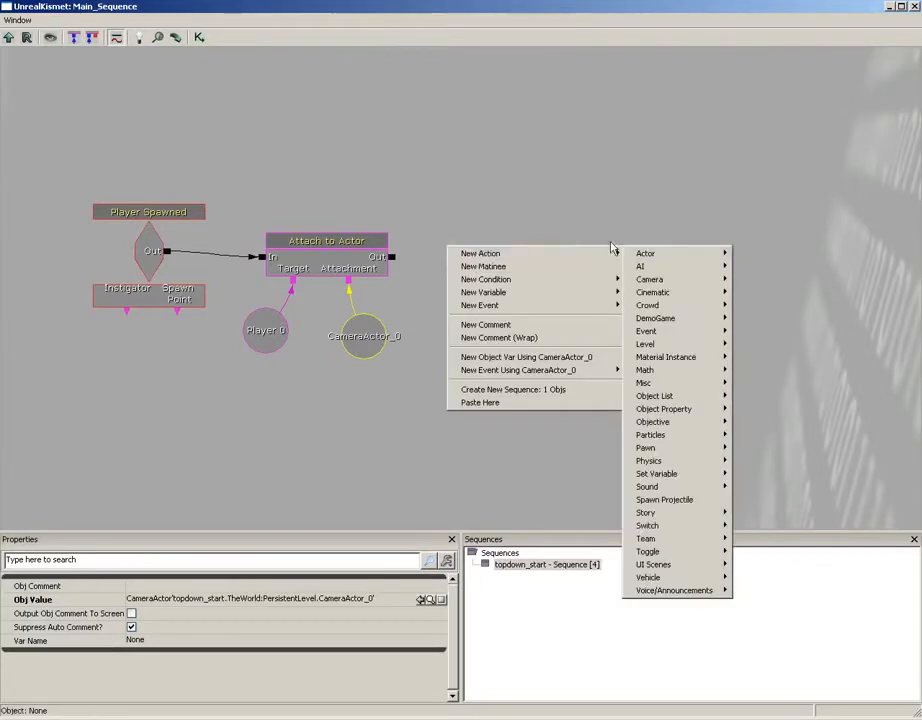
{"action": "mouse_move", "coordinate": [660, 281]}
{"action": "left_click", "coordinate": [776, 355]}
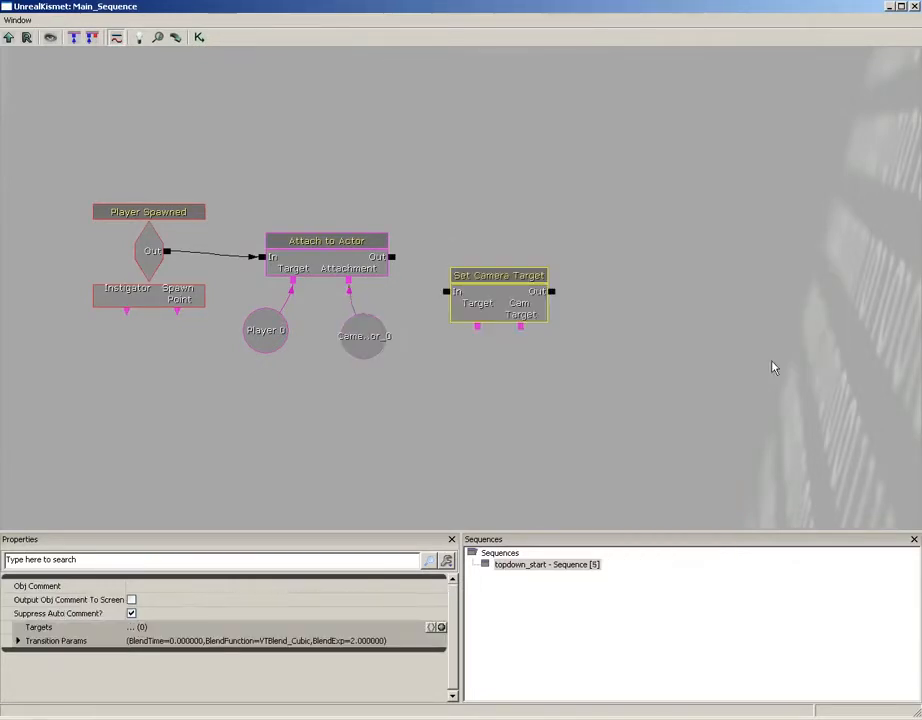
{"action": "left_click_drag", "start_coordinate": [504, 311], "coordinate": [486, 275]}
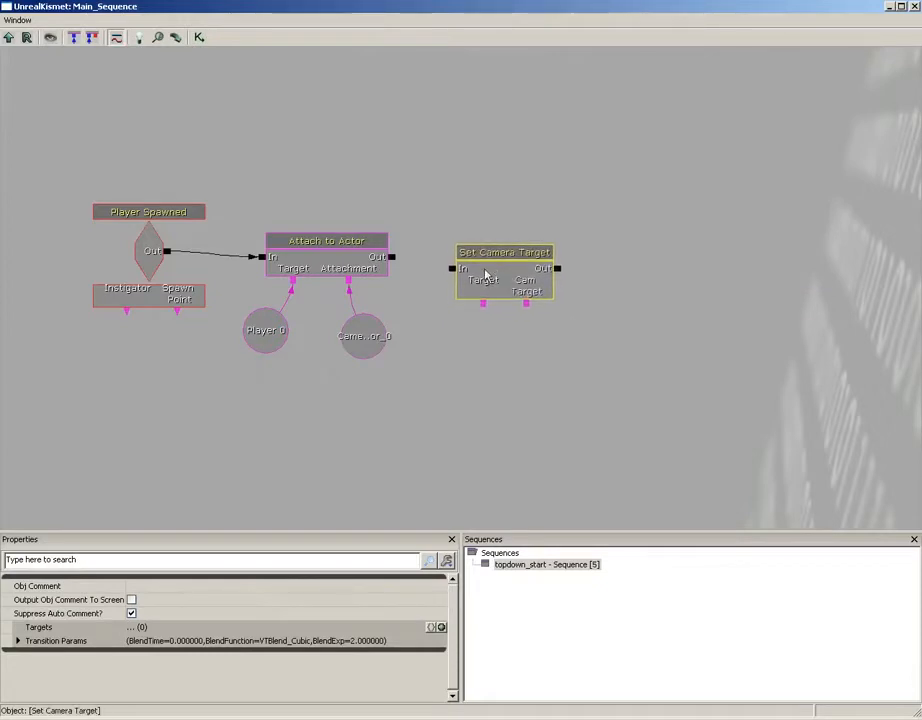
Wire up Set Camera Target: Attach to Actor's Out to In, the Player variable to Target, and the CameraActor_0 variable to Cam Target
{"action": "left_click_drag", "start_coordinate": [394, 259], "coordinate": [344, 360]}
{"action": "left_click_drag", "start_coordinate": [239, 273], "coordinate": [294, 306]}
{"action": "left_click_drag", "start_coordinate": [470, 248], "coordinate": [312, 311]}
{"action": "left_click_drag", "start_coordinate": [364, 366], "coordinate": [466, 307], "text": "ctrl"}
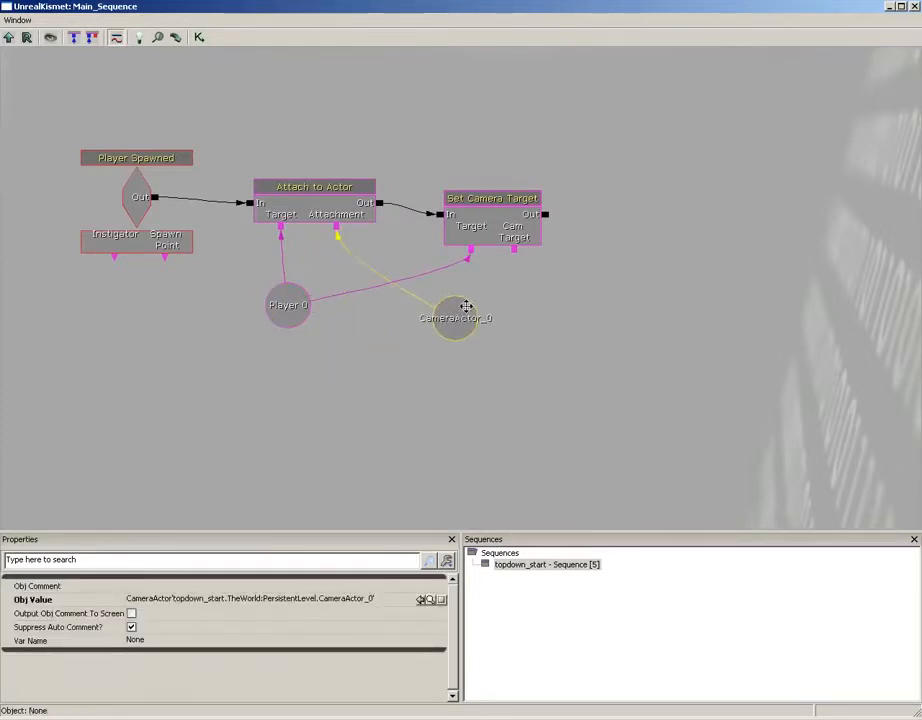
{"action": "left_click_drag", "start_coordinate": [514, 251], "coordinate": [469, 319]}
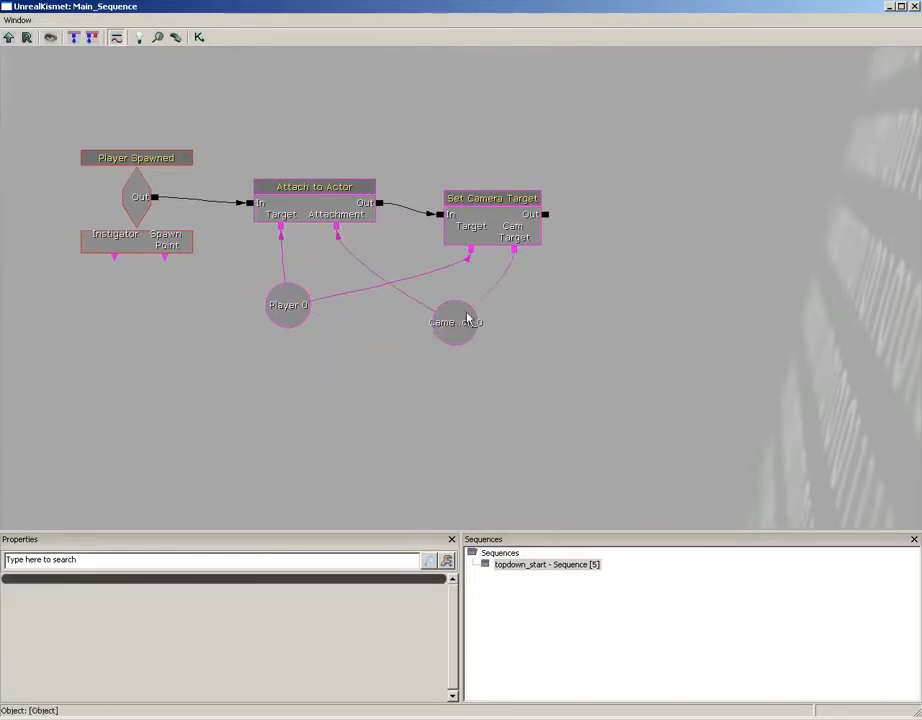
{"action": "left_click", "coordinate": [485, 229]}
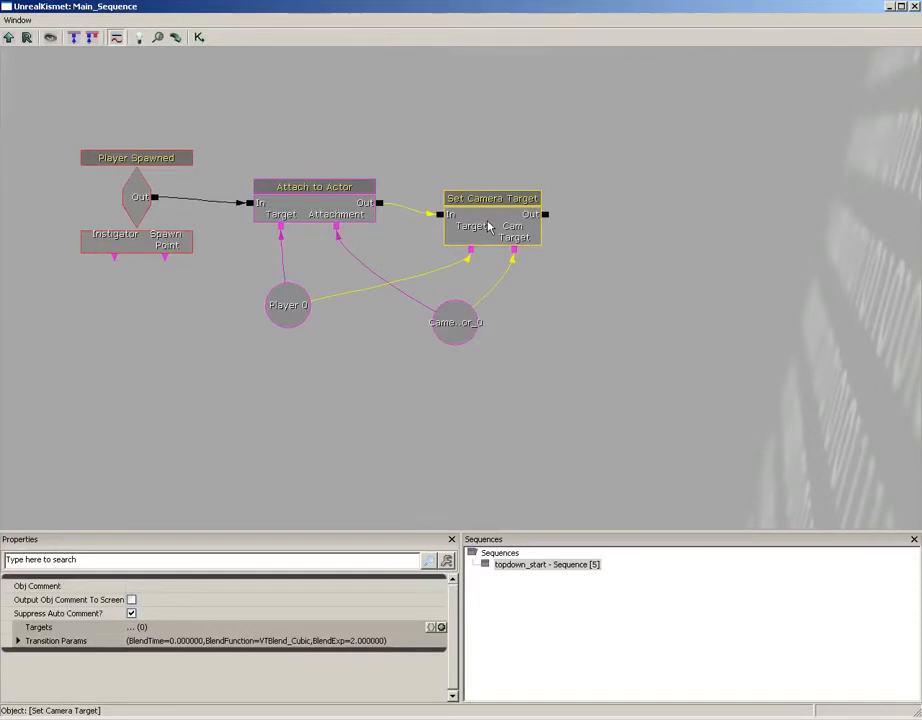
Enable Use Relative Offset and Use Relative Rotation for the Attach to Actor action
{"action": "left_click", "coordinate": [307, 208]}
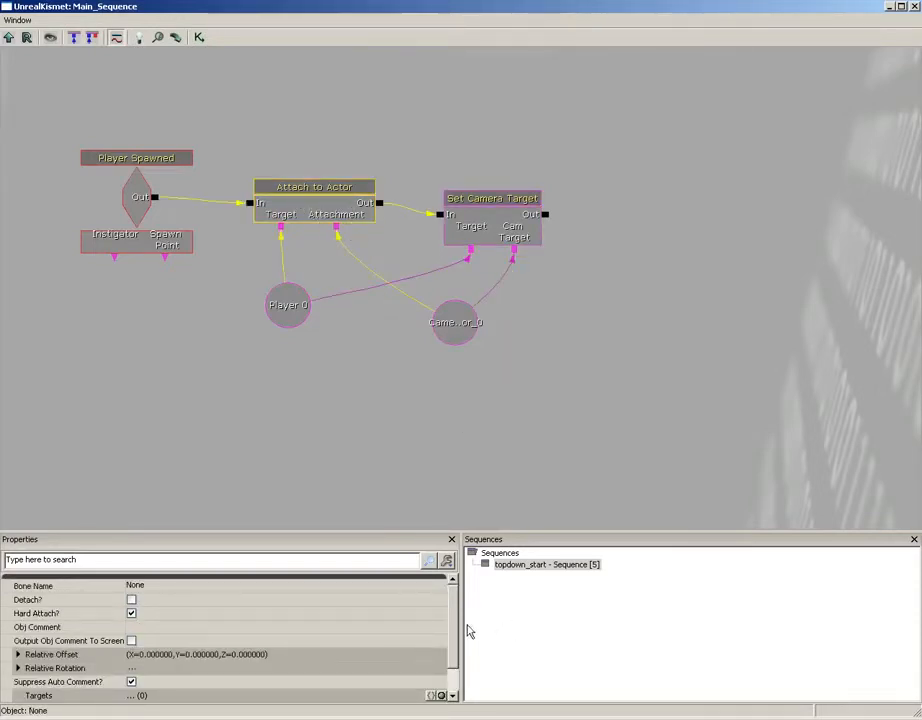
{"action": "scroll", "coordinate": [455, 688], "scroll_direction": "down", "scroll_amount": 1}
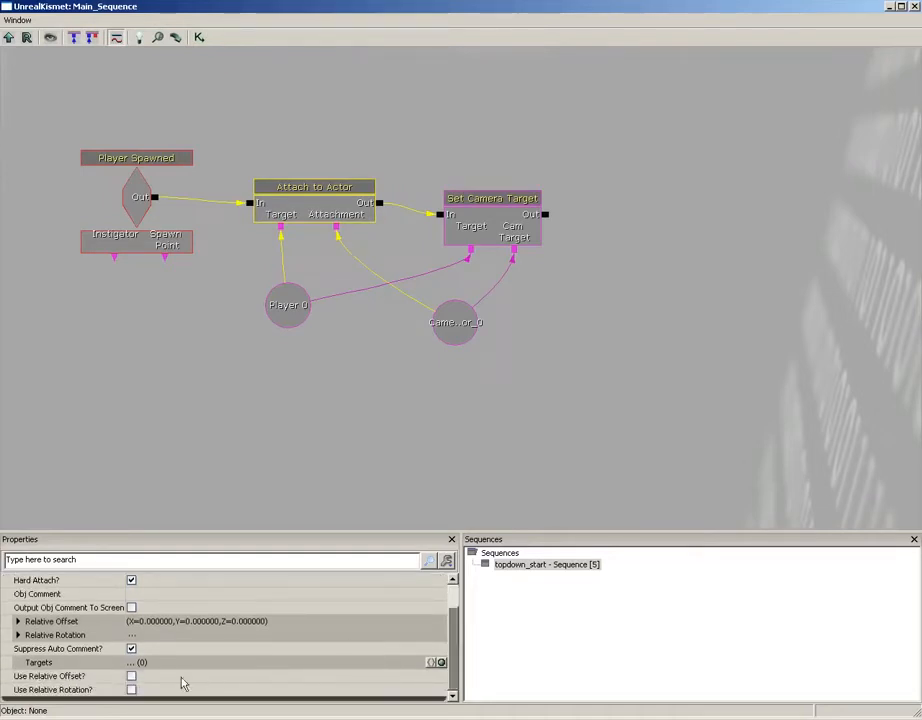
{"action": "left_click", "coordinate": [131, 676]}
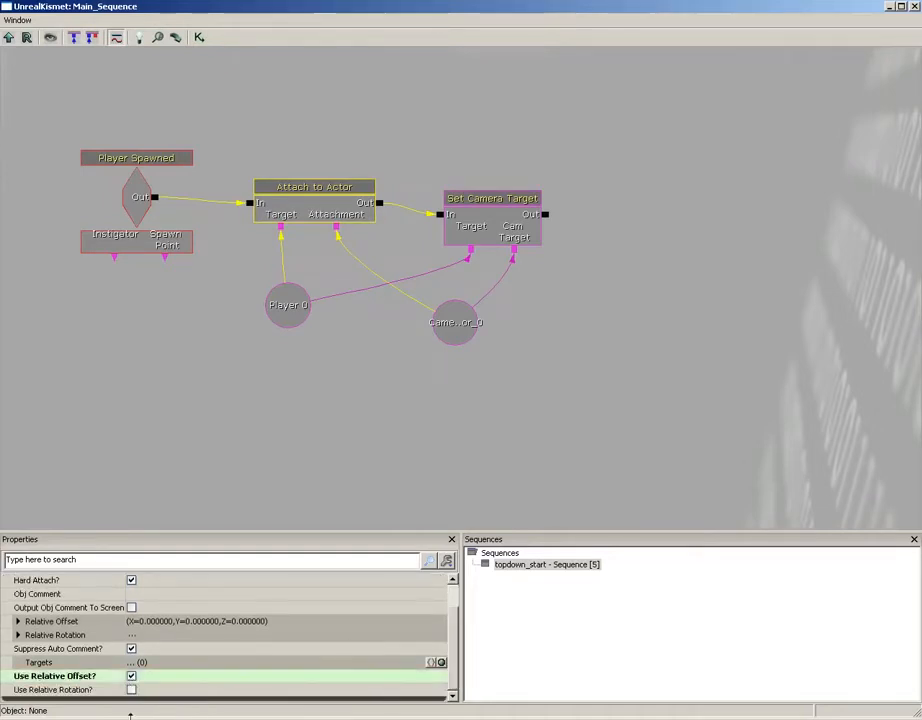
{"action": "left_click", "coordinate": [131, 690]}
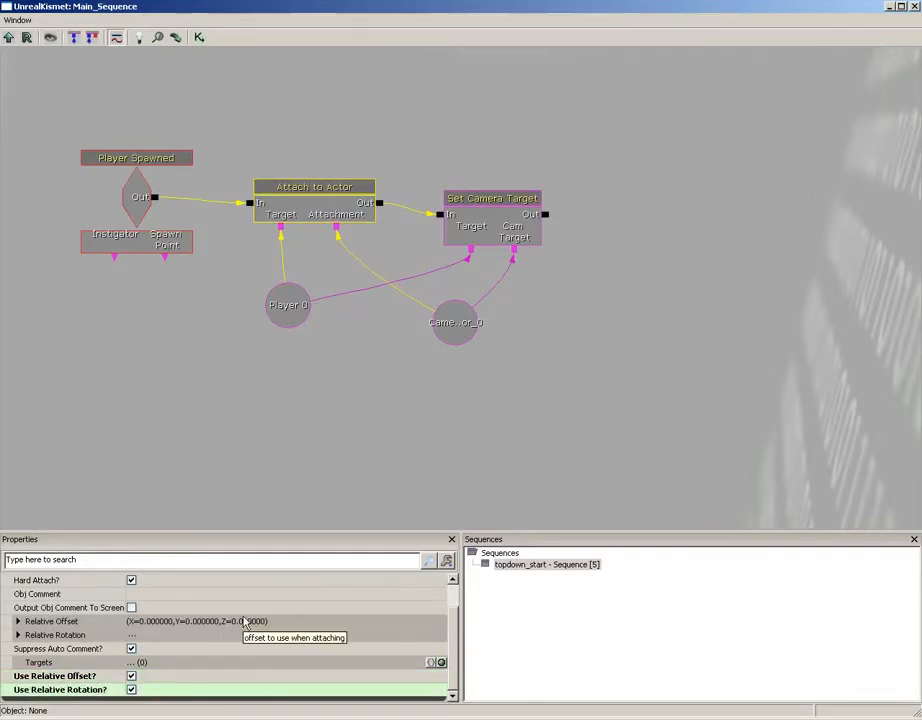
Set the Z value of Attach to Actor's Relative Offset to 768
{"action": "left_click", "coordinate": [18, 621]}
{"action": "left_click", "coordinate": [151, 661]}
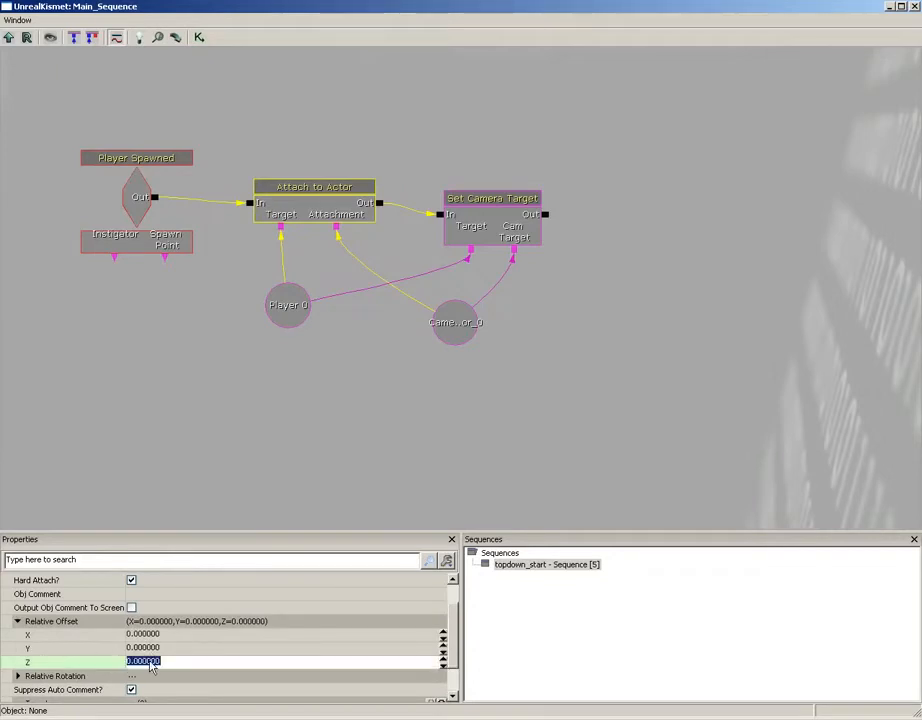
{"action": "type", "text": "768"}
{"action": "key", "text": "Return"}
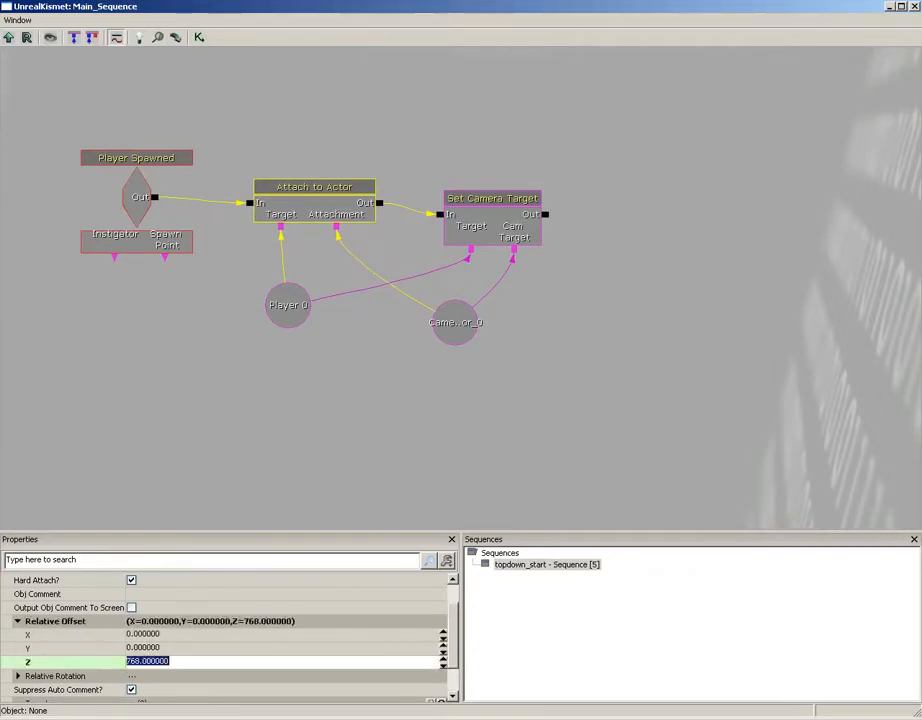
{"action": "left_click", "coordinate": [27, 621]}
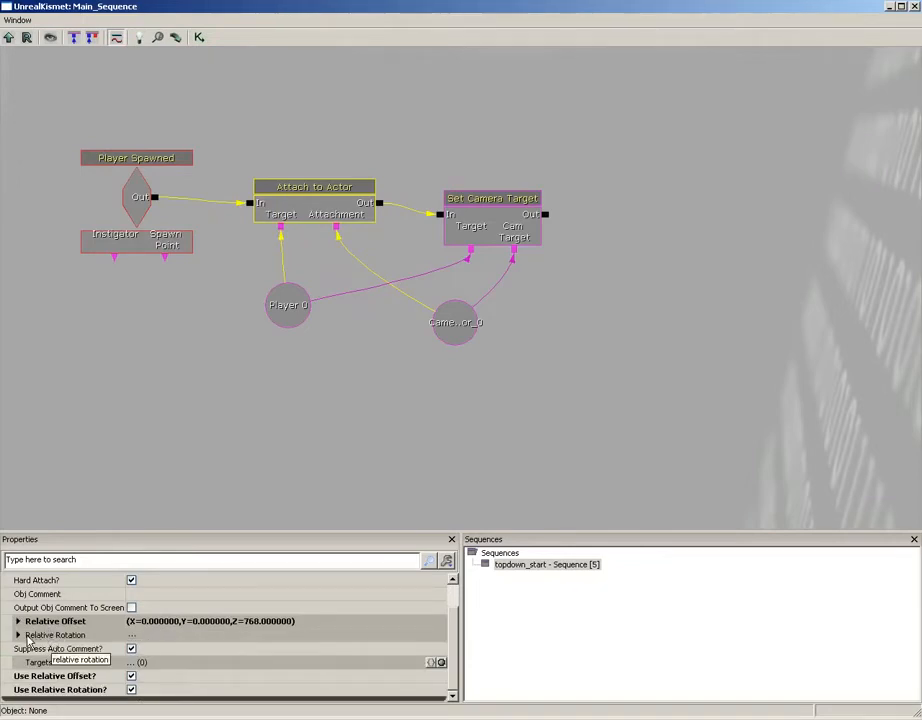
Set the Pitch of Attach to Actor's Relative Rotation to -90 degrees and close Kismet
{"action": "left_click", "coordinate": [28, 636]}
{"action": "left_click", "coordinate": [167, 650]}
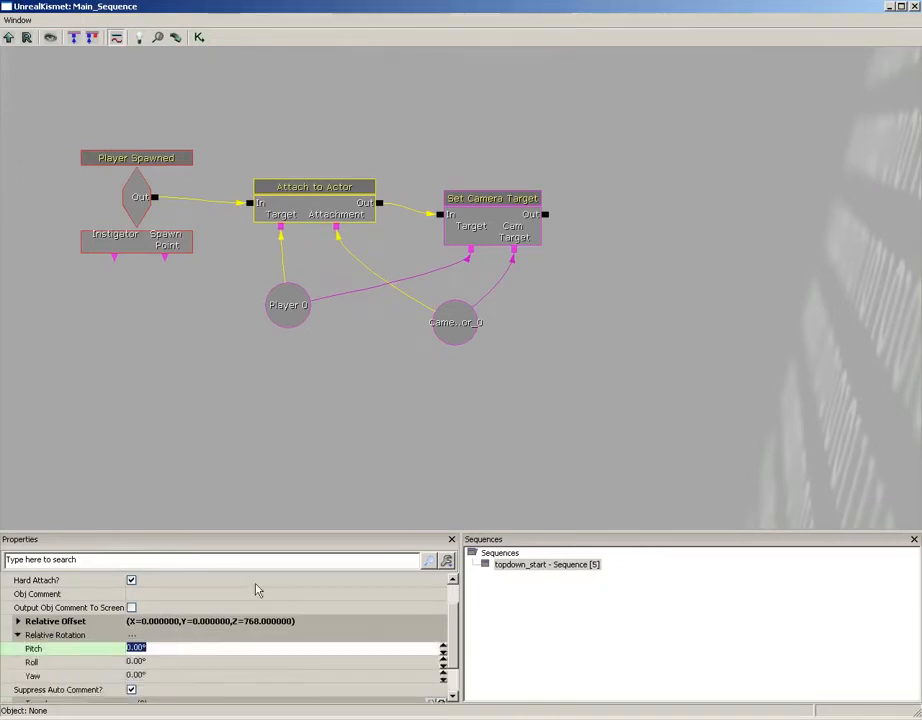
{"action": "type", "text": "-90"}
{"action": "key", "text": "Return"}
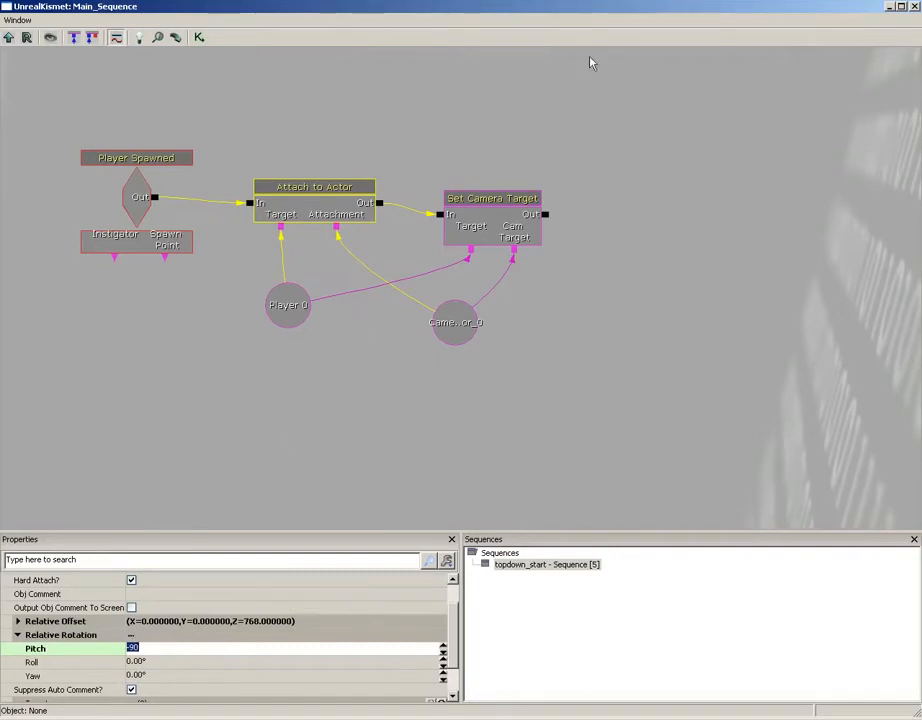
{"action": "left_click", "coordinate": [915, 6]}
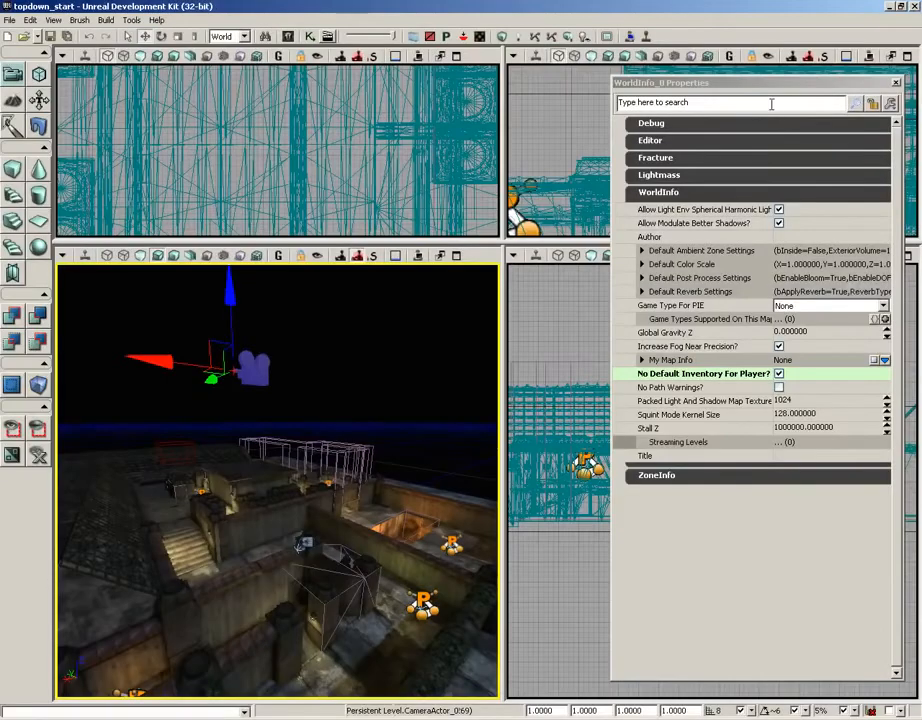
Play the level in the editor, walk the player around to check the top-down camera, and end the play session
{"action": "right_click_drag", "start_coordinate": [369, 440], "coordinate": [364, 525]}
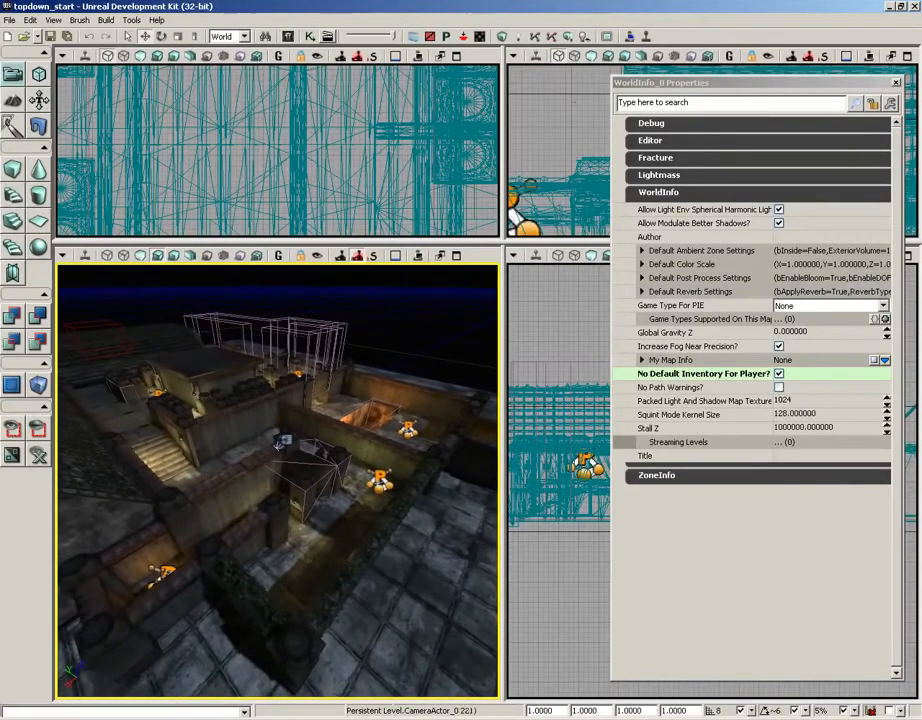
{"action": "left_click", "coordinate": [646, 37]}
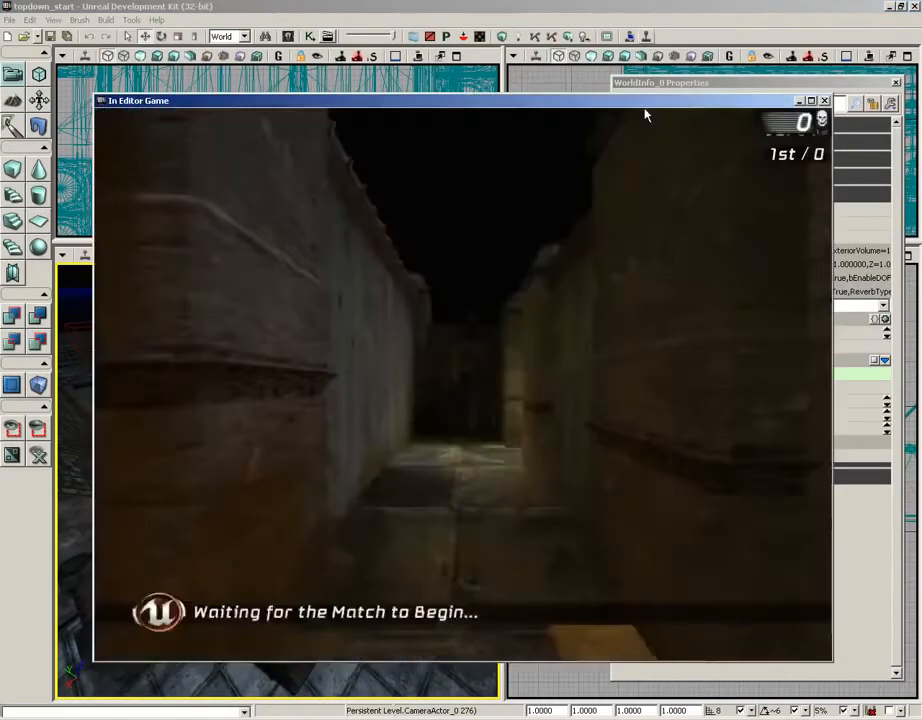
{"action": "key", "text": "w"}
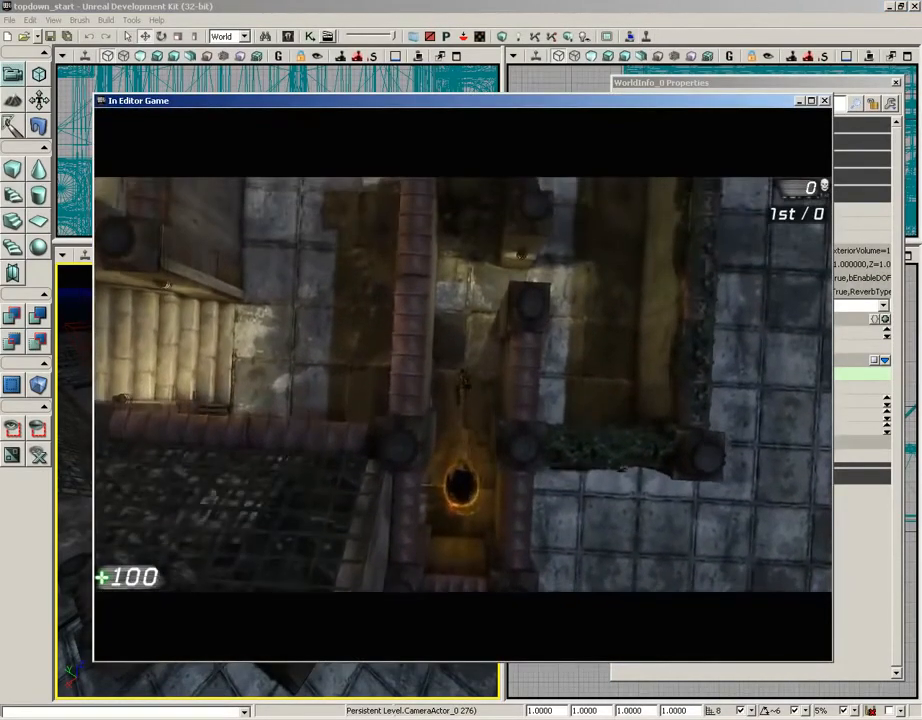
{"action": "key", "text": "w"}
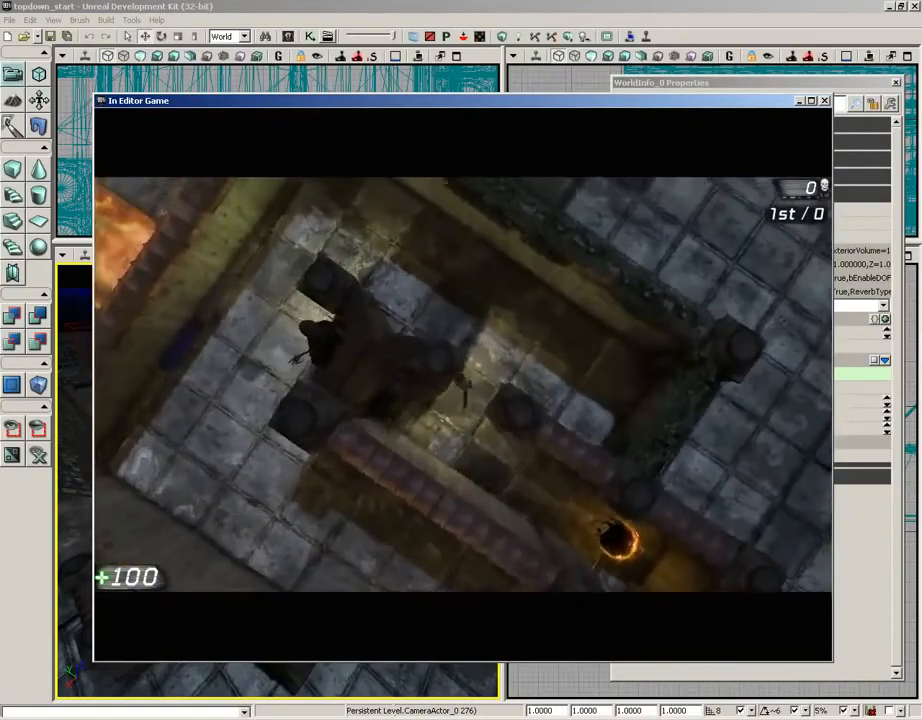
{"action": "key", "text": "w"}
{"action": "key", "text": "w"}
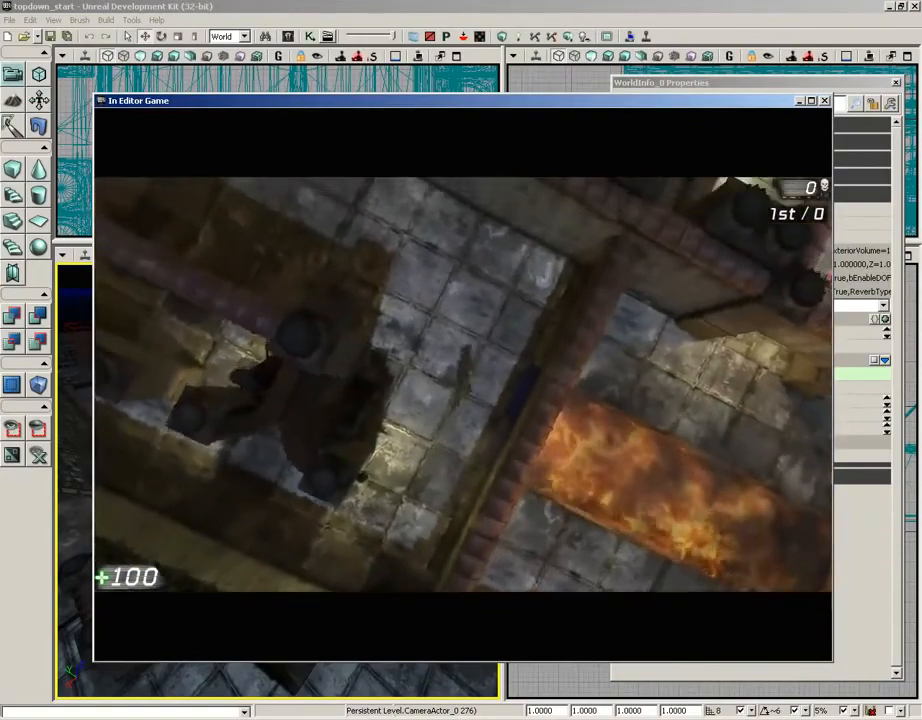
{"action": "key", "text": "w"}
{"action": "key", "text": "w"}
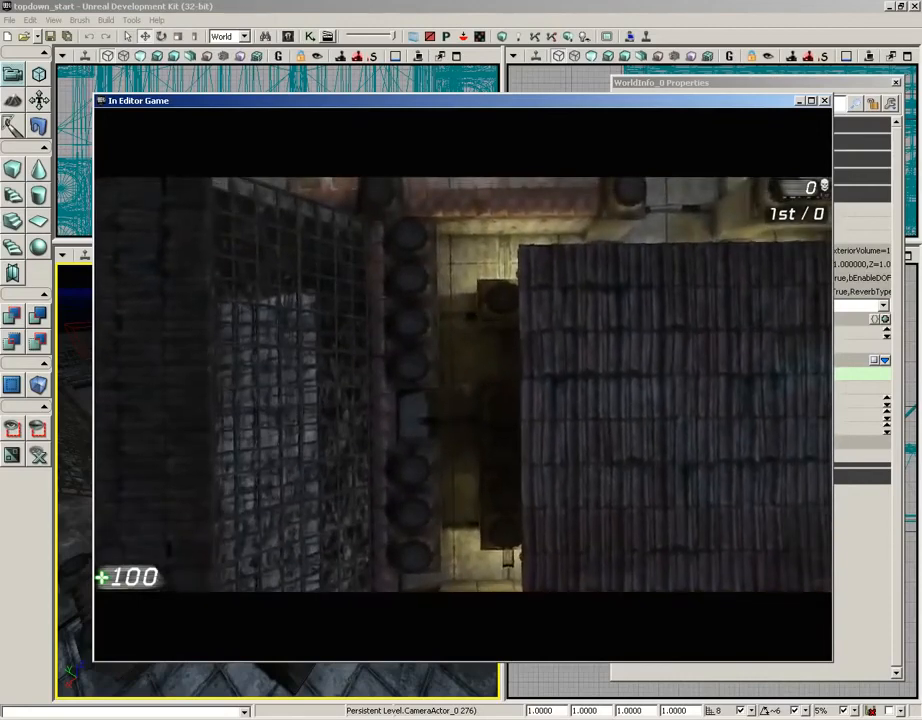
{"action": "key", "text": "Escape"}
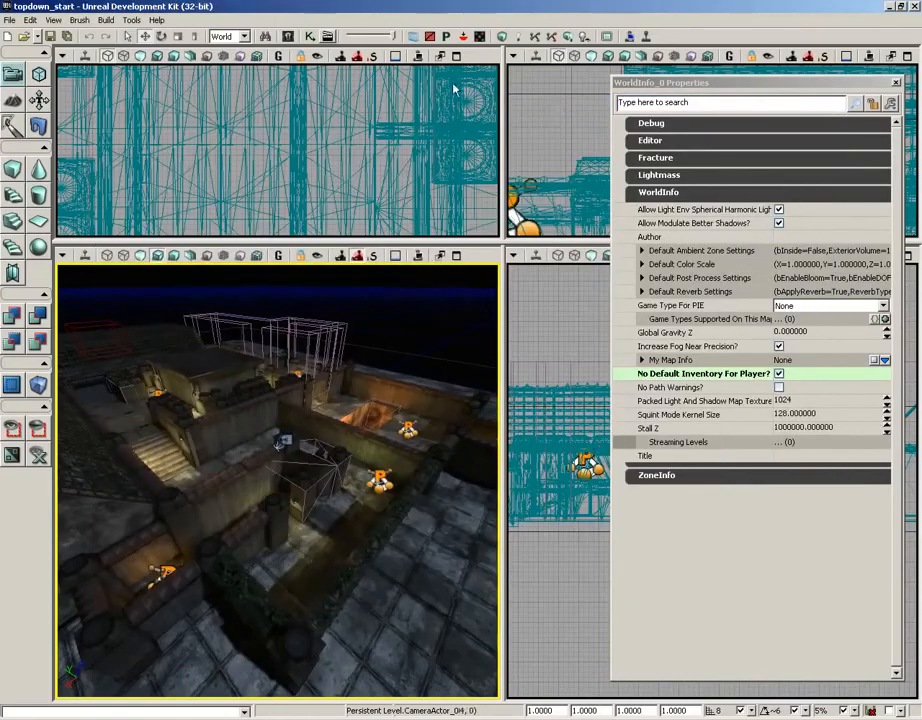
Save the level with the top-down camera setup
{"action": "left_click", "coordinate": [9, 20]}
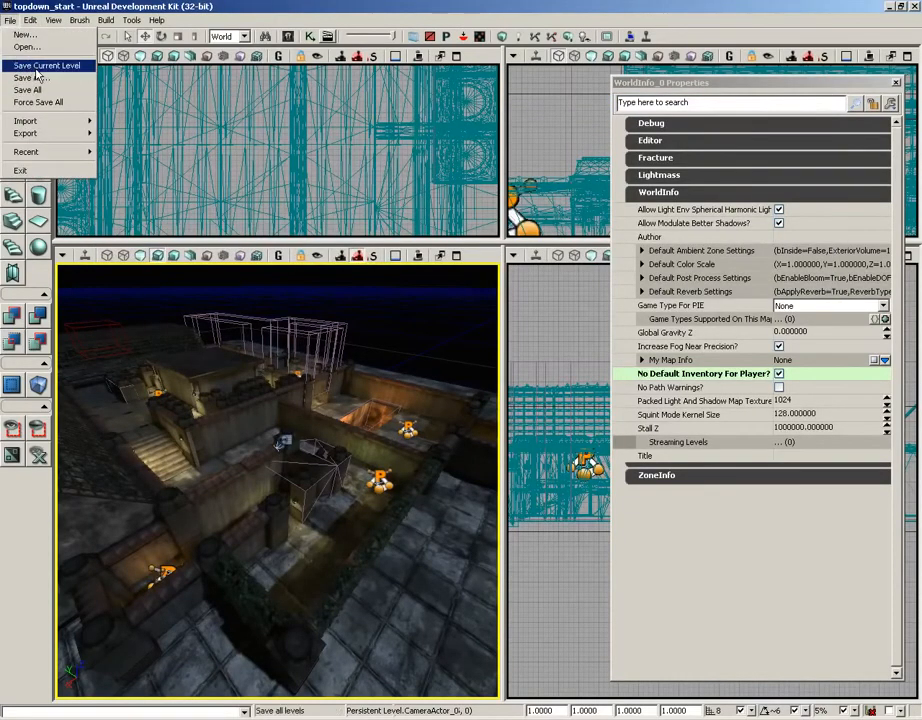